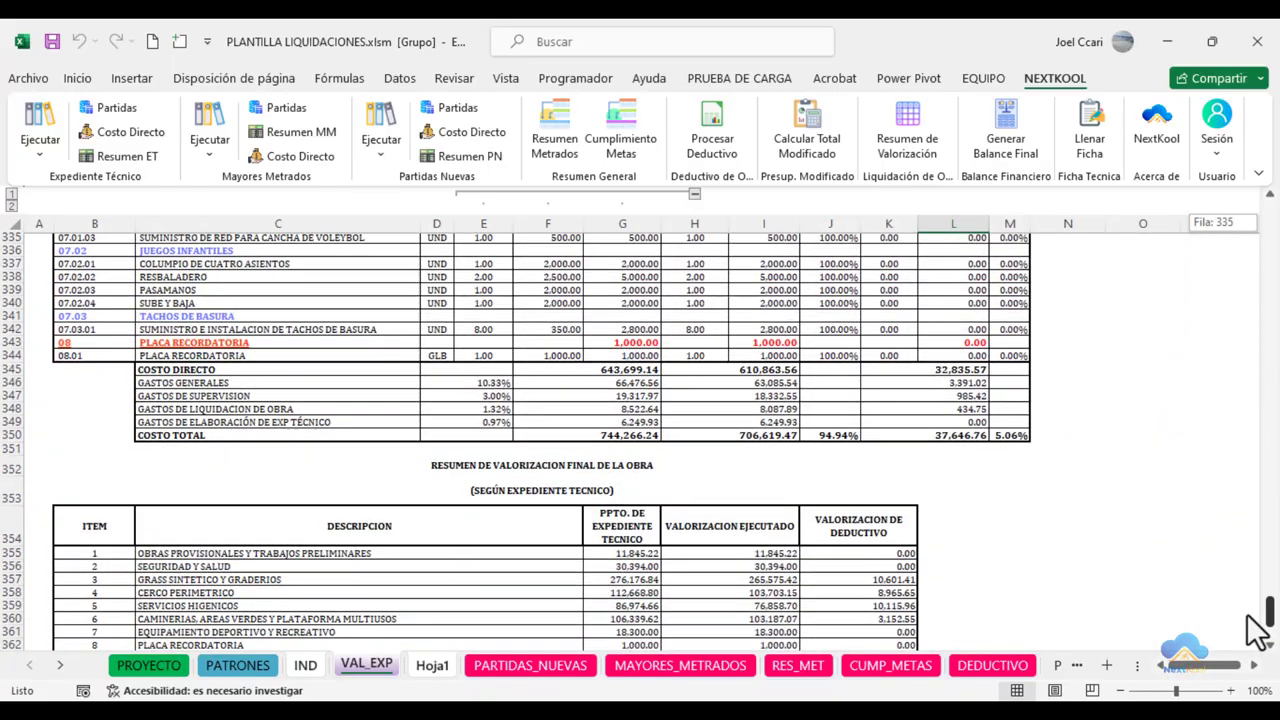
# Step: Examine the cost totals and the final valuation summary at the end of the VAL_EXP sheet
pyautogui.click(690, 370)
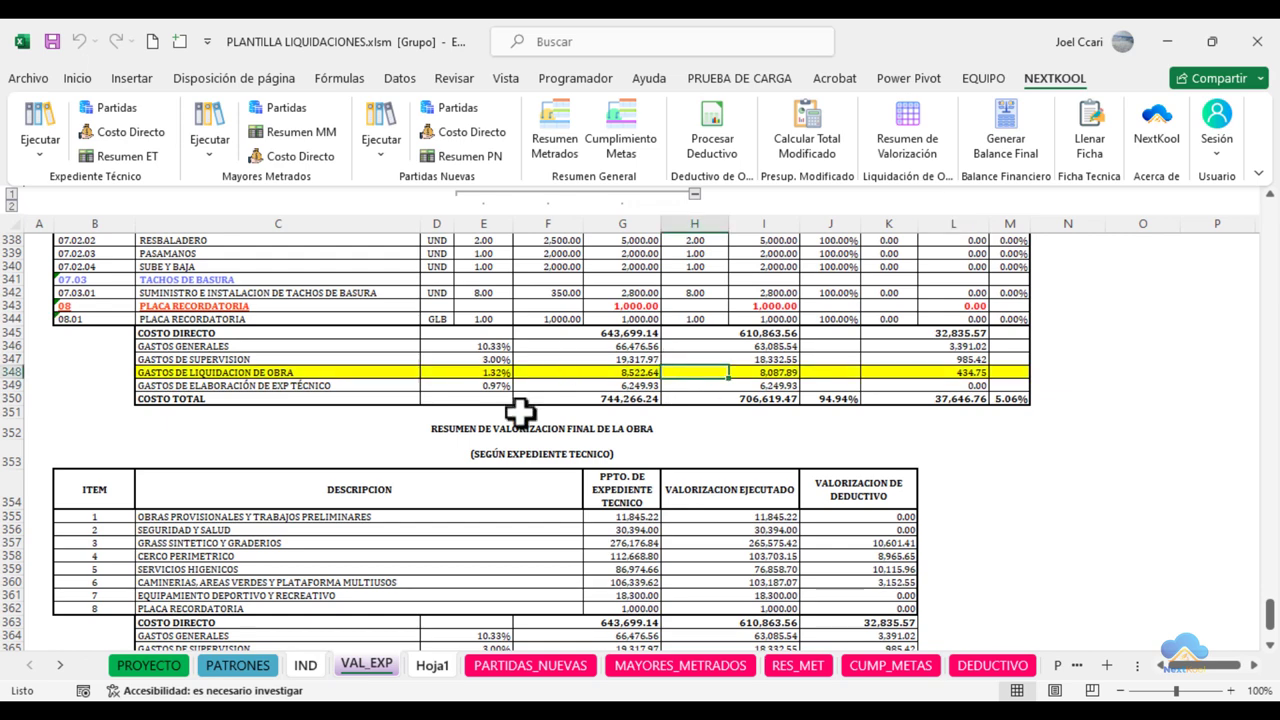
pyautogui.scroll(-1, 457, 477)
pyautogui.click(436, 500)
pyautogui.scroll(-2, 434, 500)
pyautogui.scroll(-1, 434, 505)
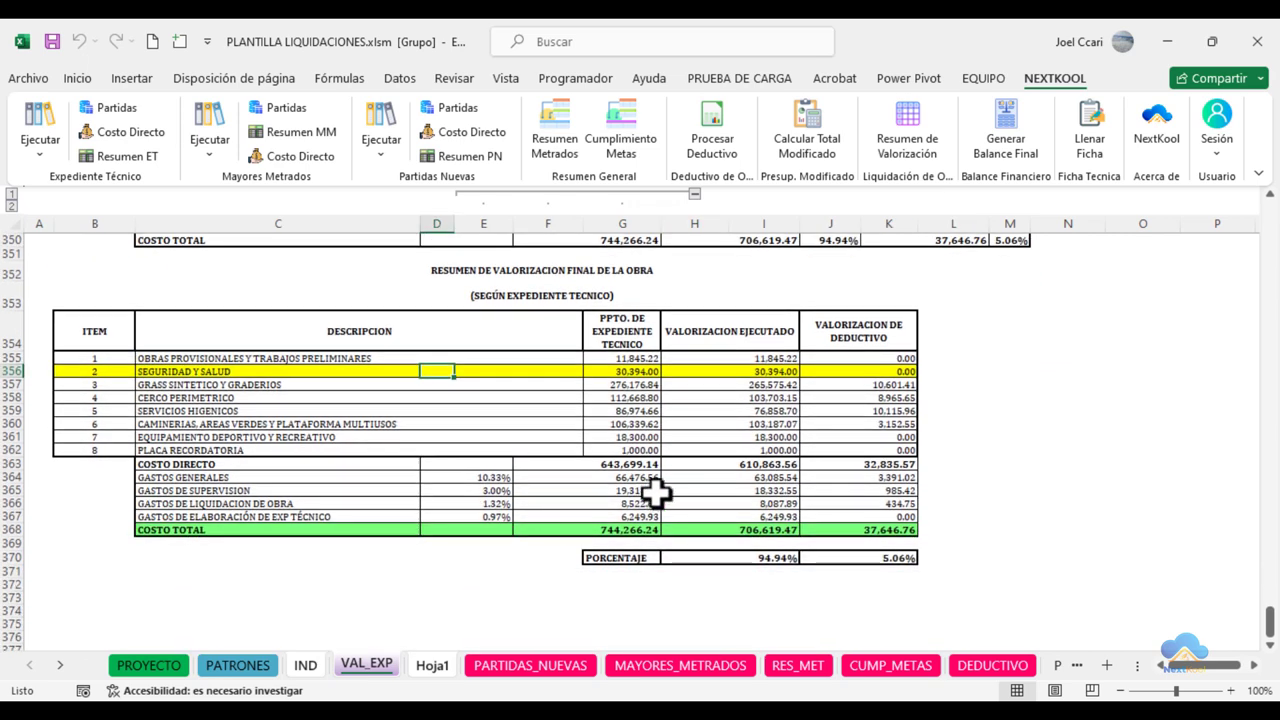
pyautogui.click(652, 490)
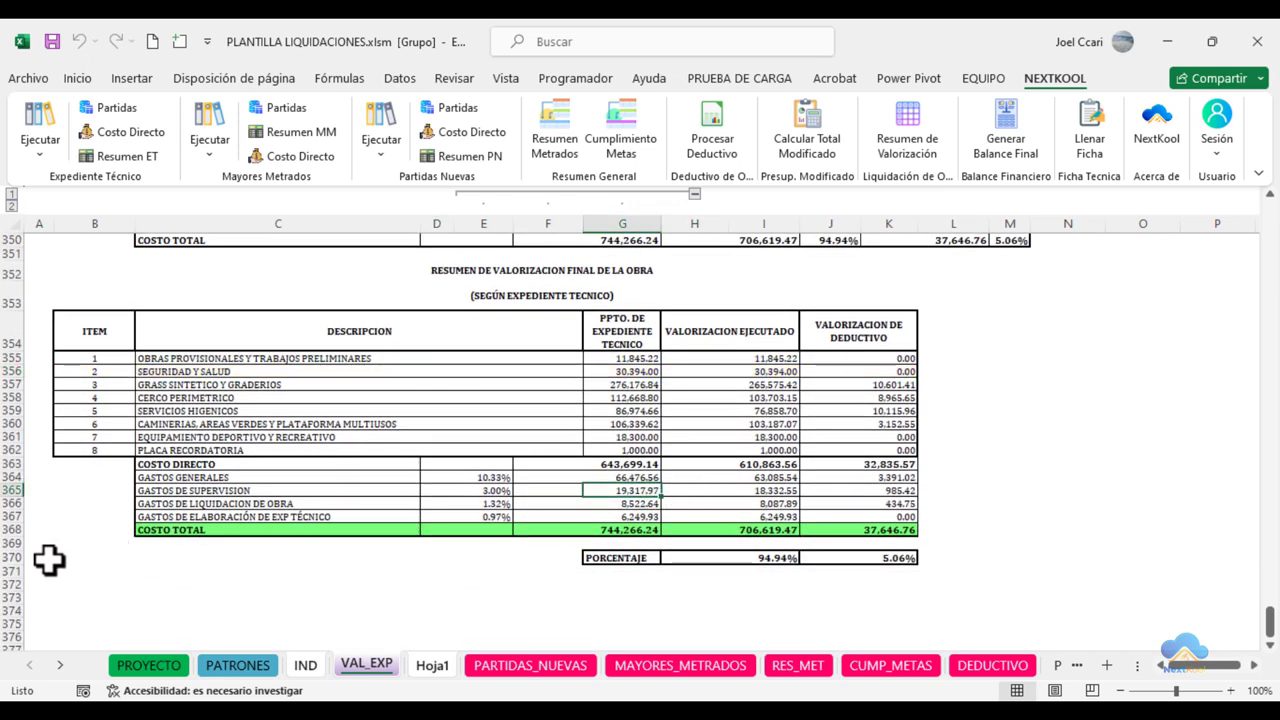
# Step: Delete the cost totals and final valuation summary below item 08.01, down to row 370, and clear the calculated budget and valuation columns
pyautogui.scroll(7, 10, 500)
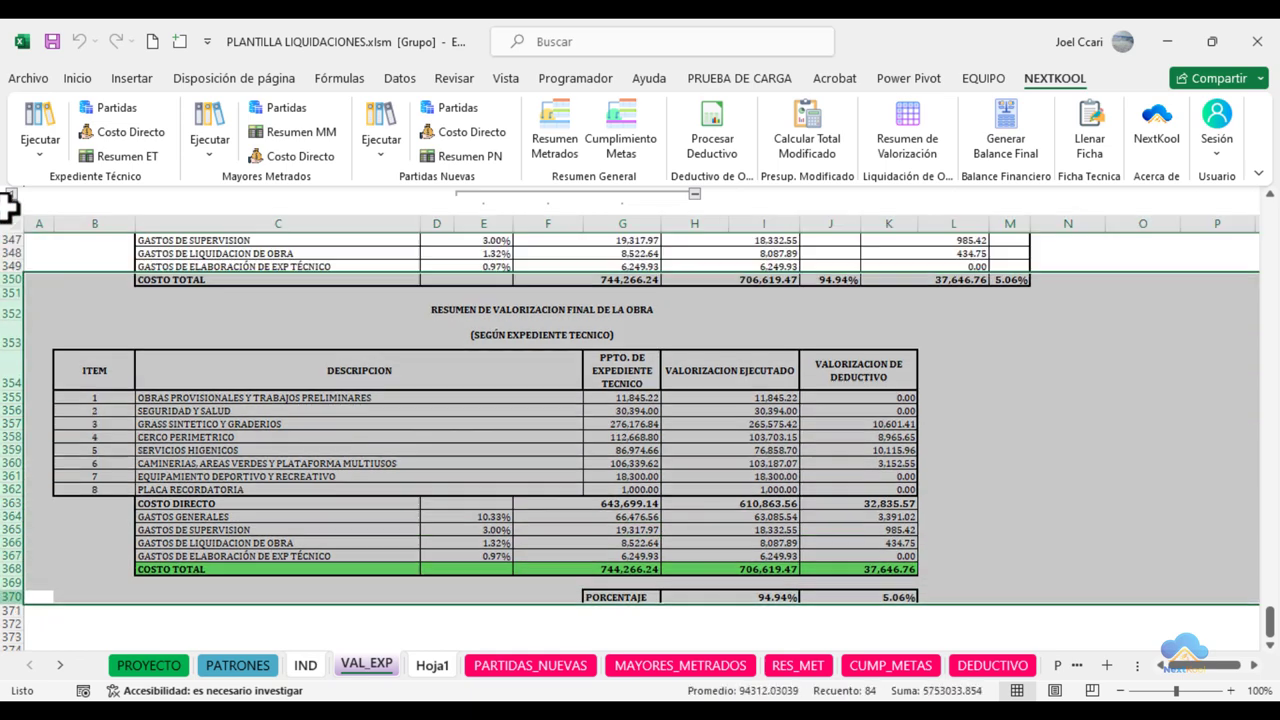
pyautogui.rightClick(10, 467)
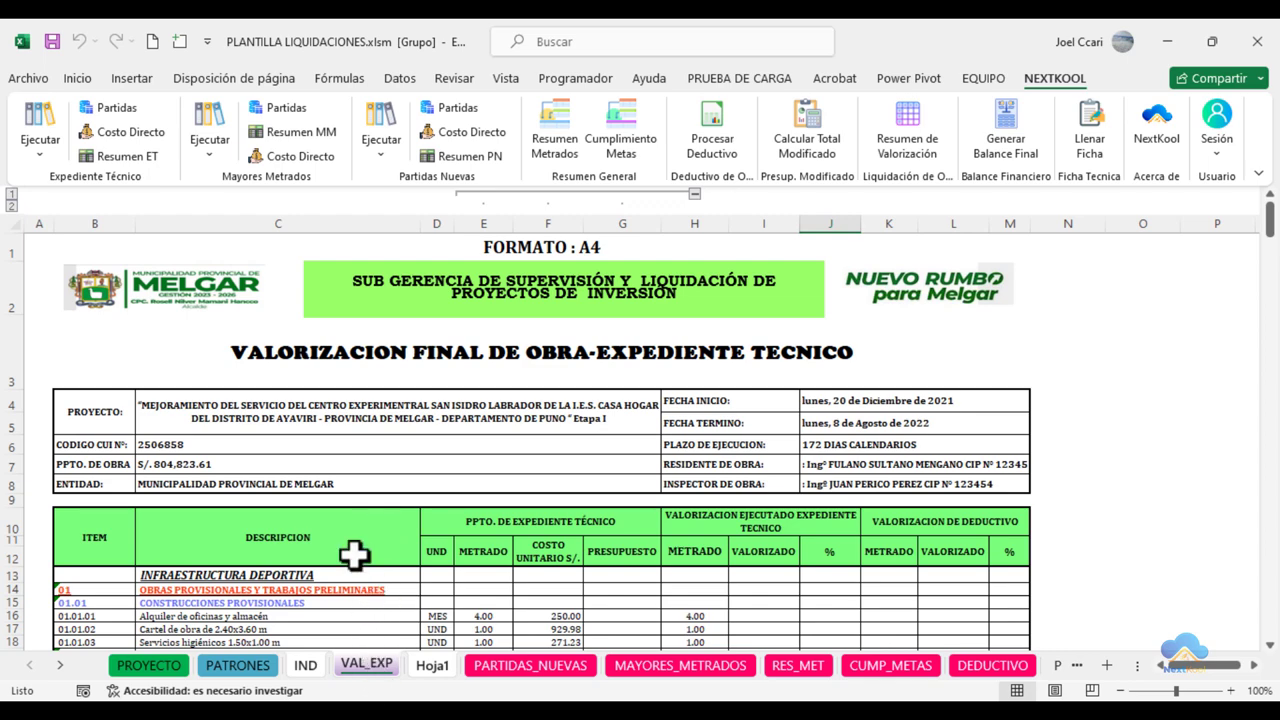
# Step: Look through the VAL_EXP item list from the header down to item 08.01, checking which quantities and unit costs are filled in
pyautogui.scroll(-2, 345, 537)
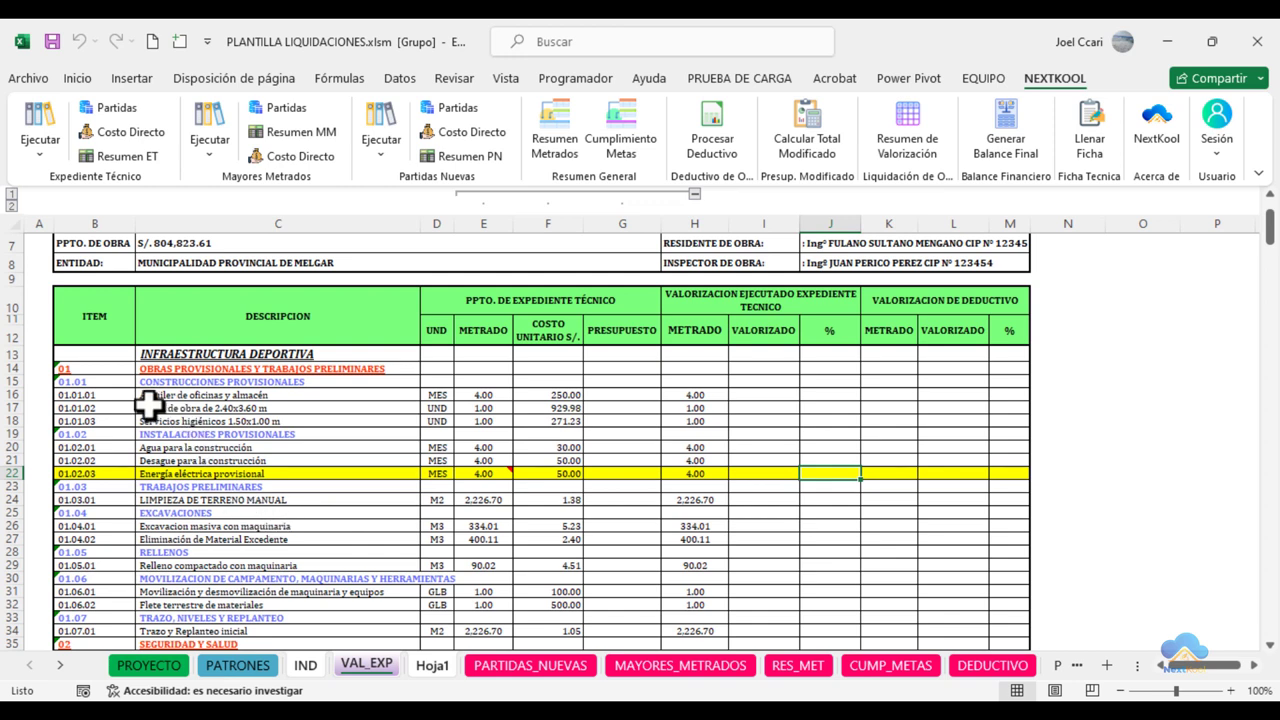
pyautogui.click(240, 408)
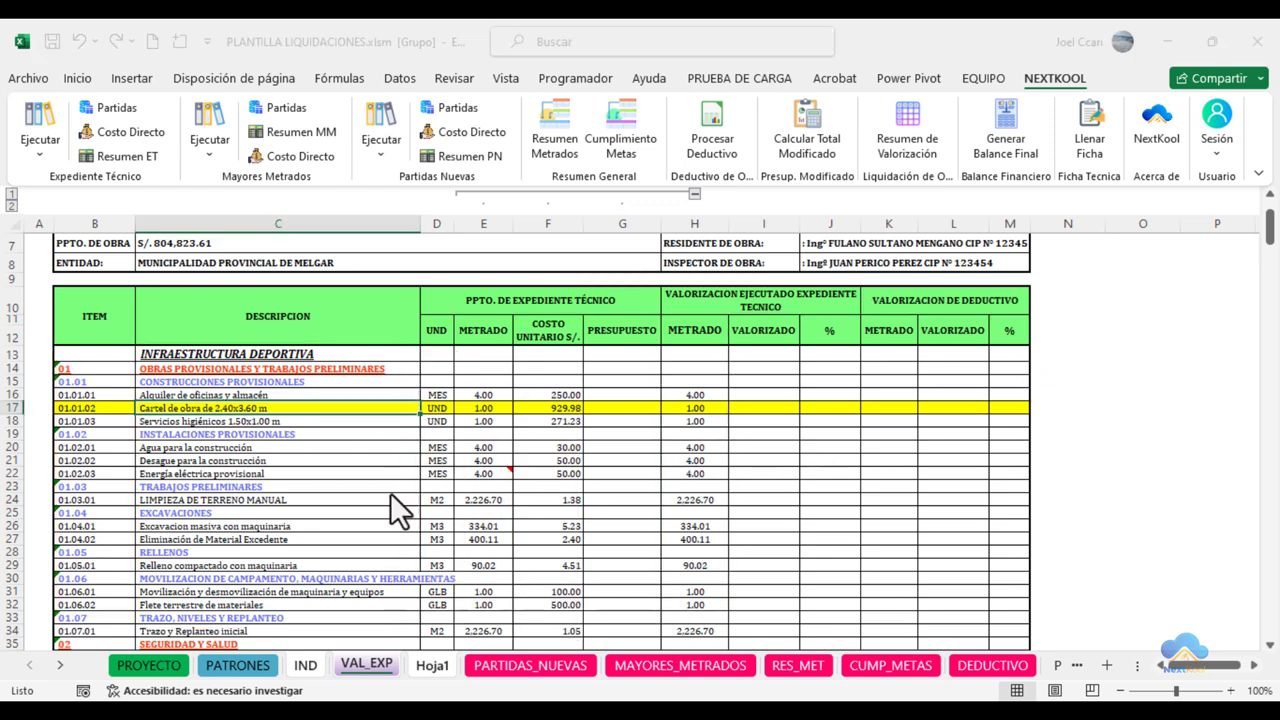
pyautogui.scroll(-5, 490, 462)
pyautogui.scroll(-16, 490, 462)
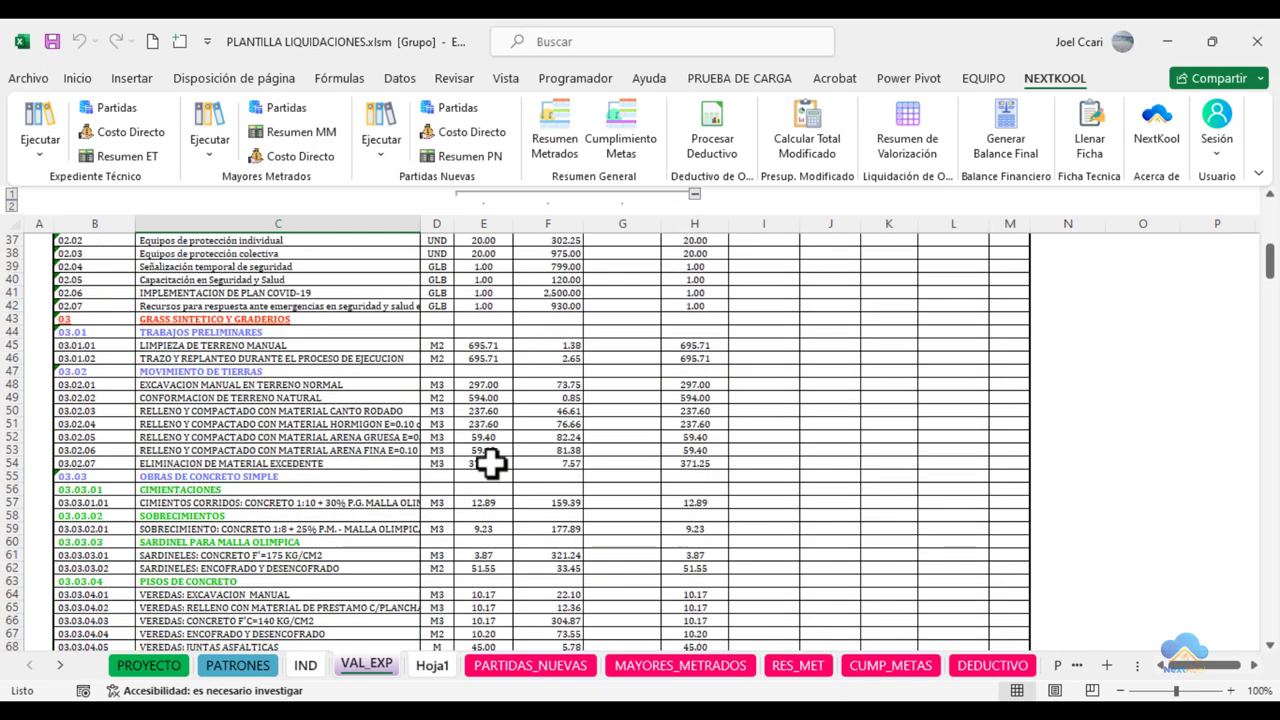
pyautogui.moveTo(1270, 305); pyautogui.dragTo(1271, 442)
pyautogui.scroll(-20, 423, 483)
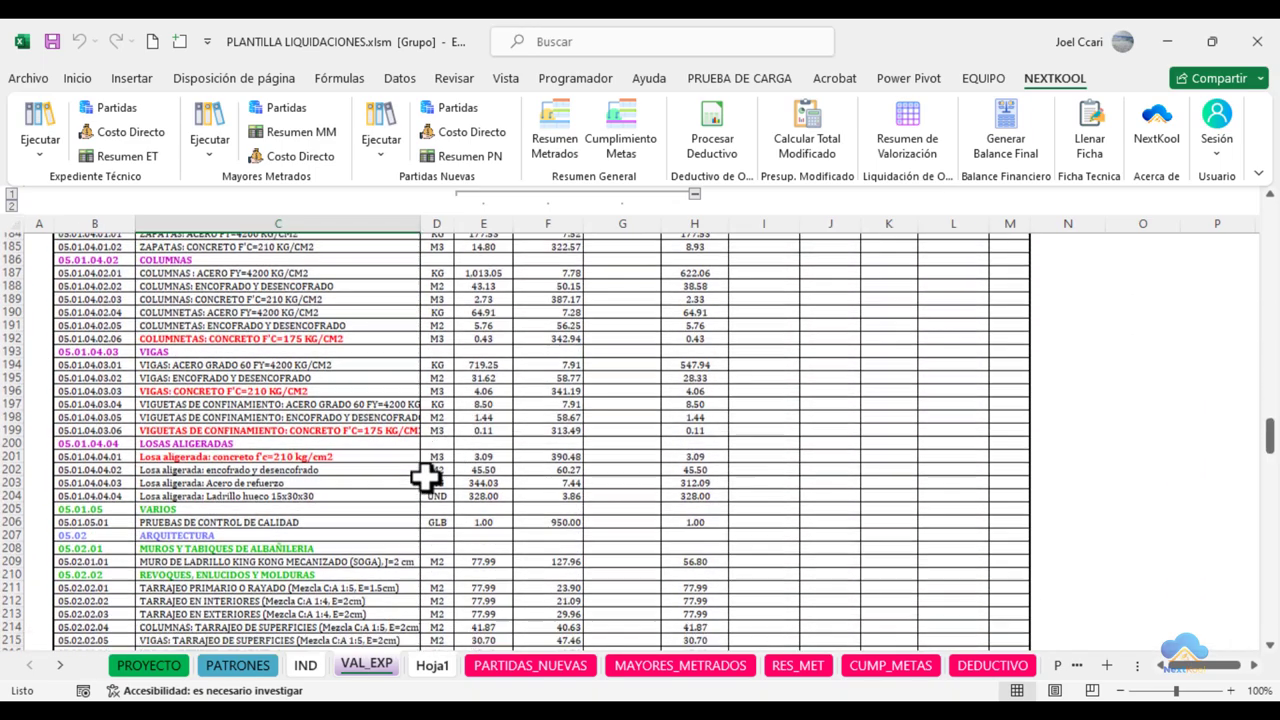
pyautogui.scroll(-20, 820, 534)
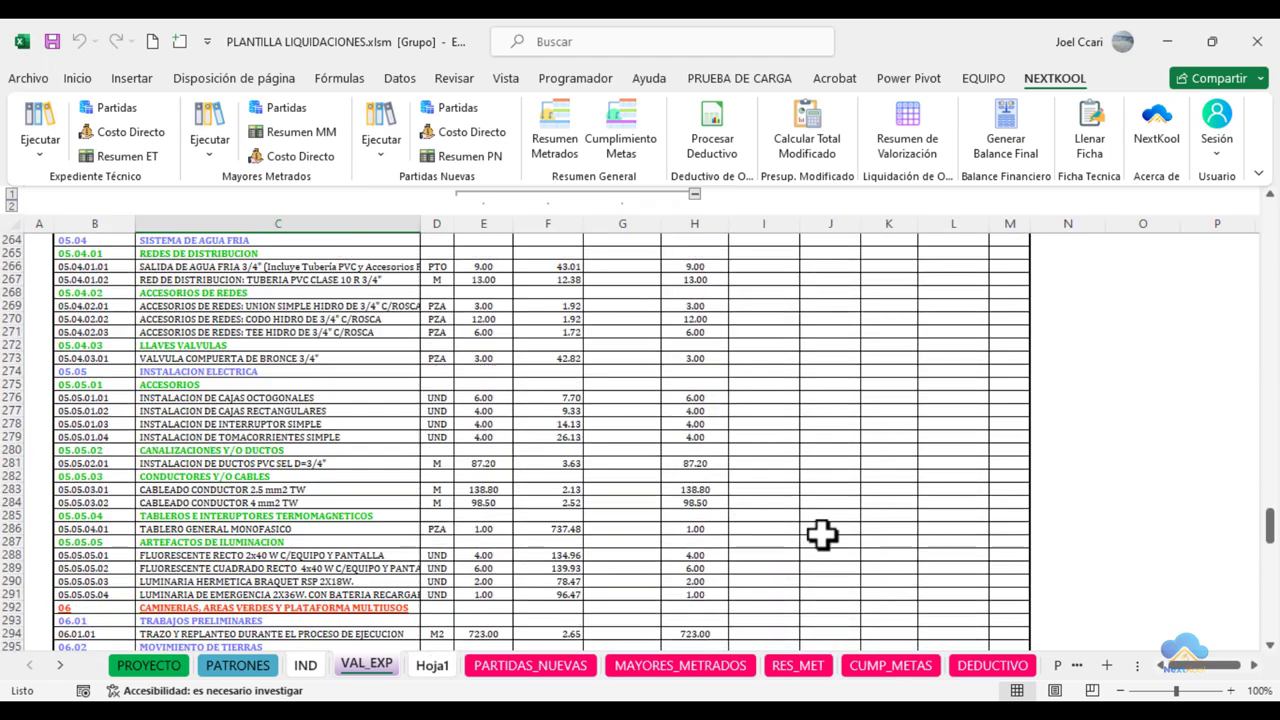
pyautogui.scroll(3, 908, 529)
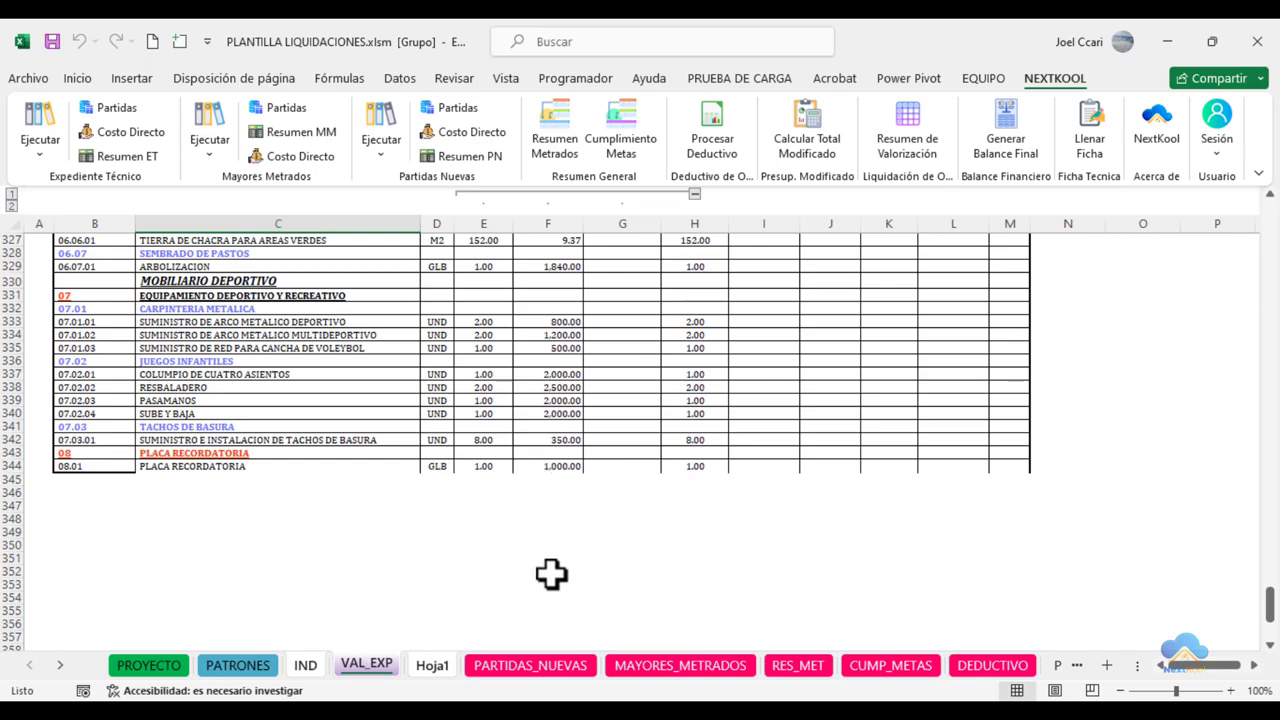
pyautogui.moveTo(1270, 615); pyautogui.dragTo(1270, 220)
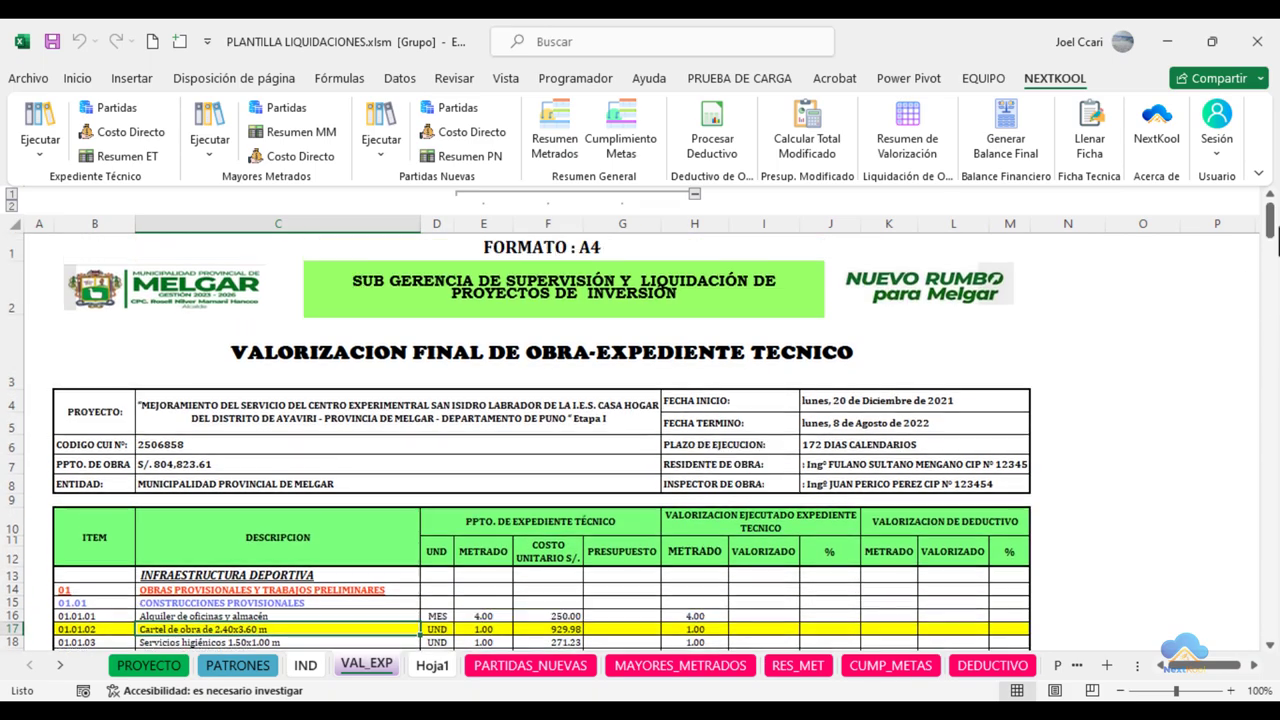
pyautogui.scroll(-2, 727, 511)
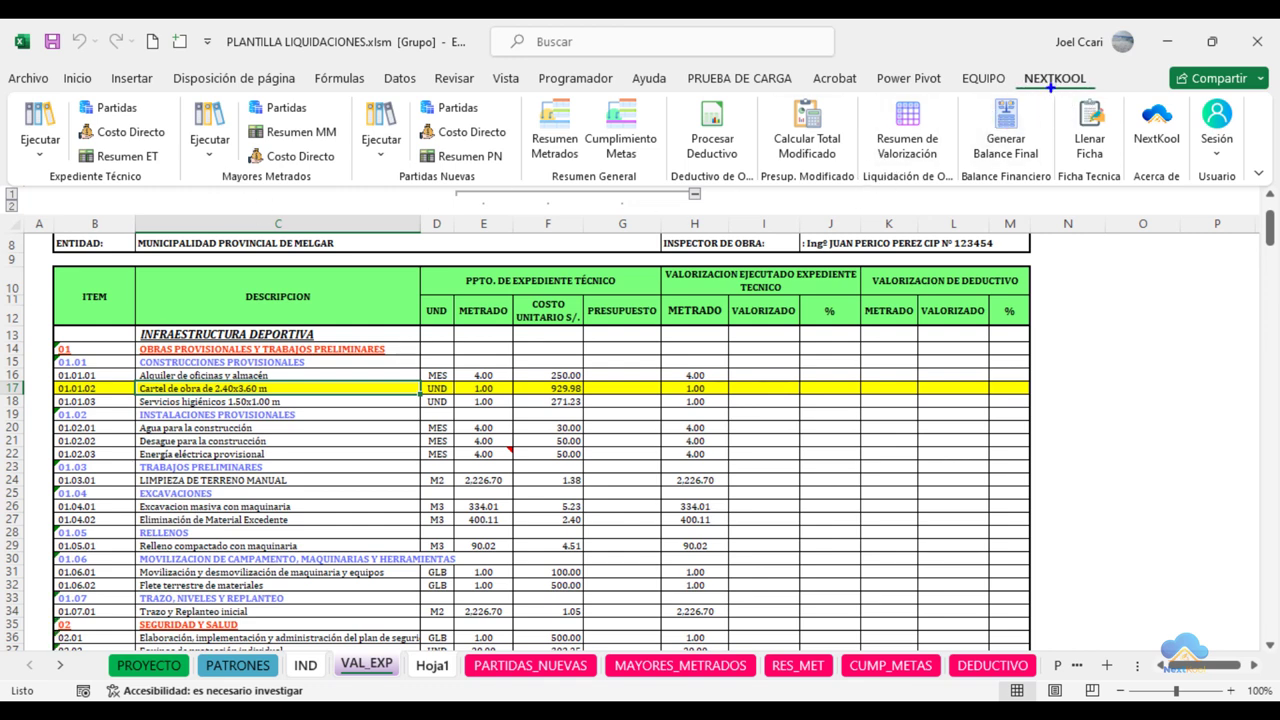
pyautogui.moveTo(1050, 99); pyautogui.dragTo(1051, 288)
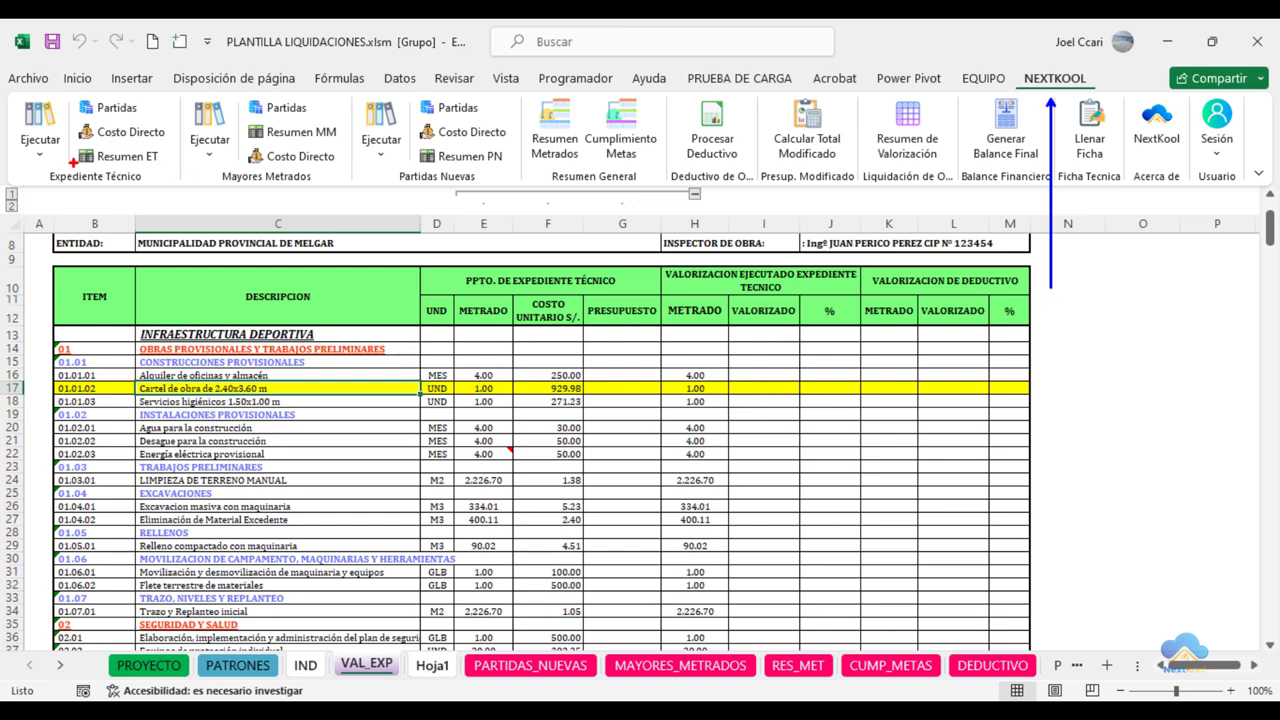
pyautogui.moveTo(12, 91)
pyautogui.mouseDown()
pyautogui.moveTo(64, 180)
pyautogui.moveTo(185, 188)
pyautogui.mouseUp()
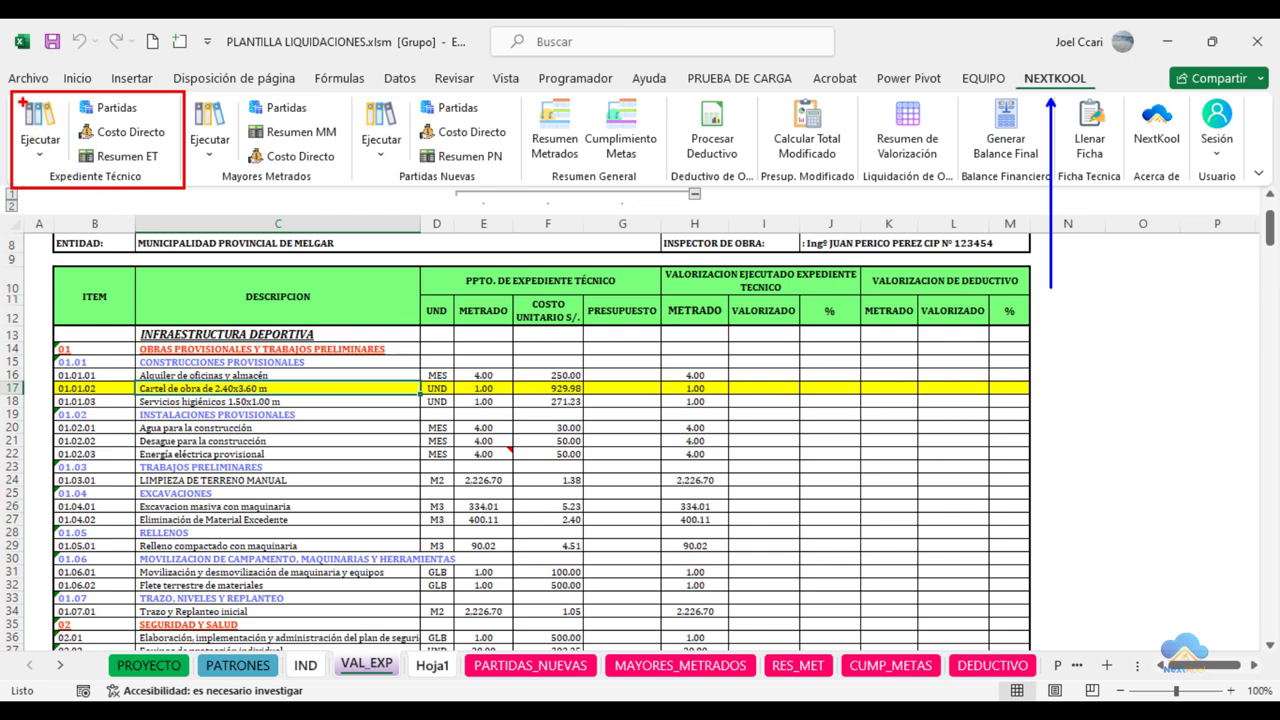
pyautogui.moveTo(28, 118)
pyautogui.mouseDown()
pyautogui.moveTo(64, 150)
pyautogui.moveTo(74, 296)
pyautogui.mouseUp()
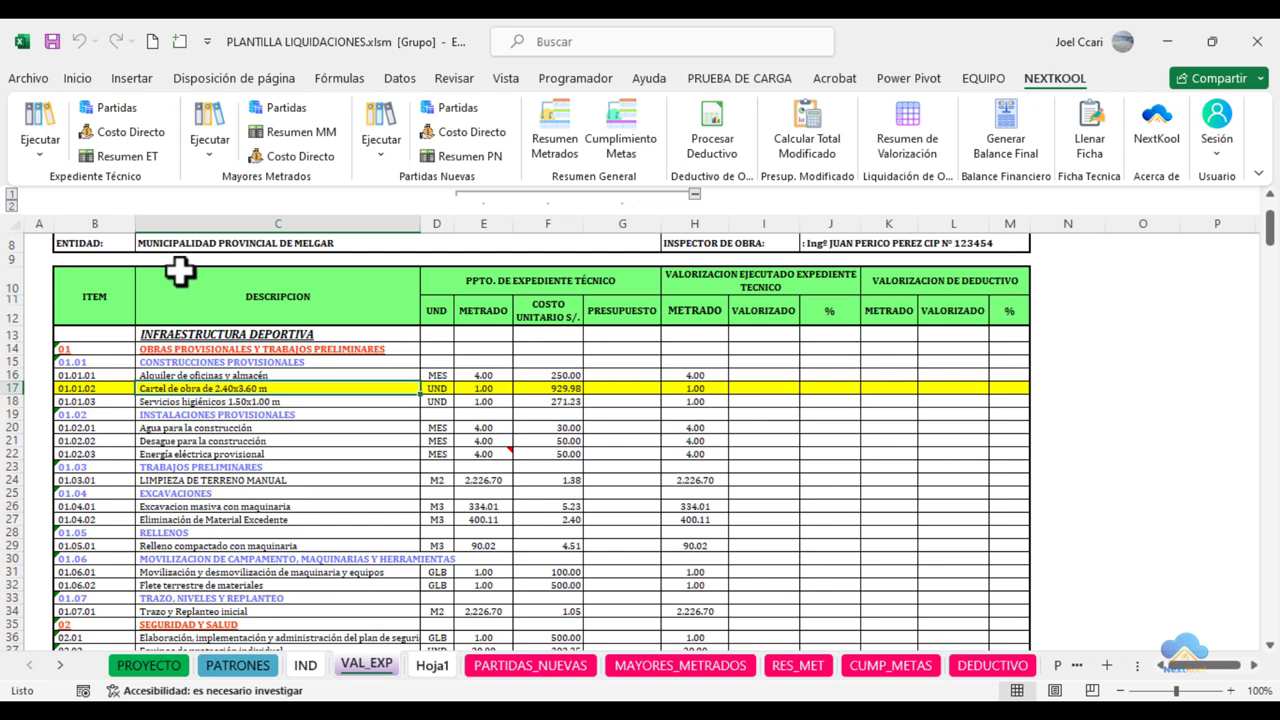
# Step: Execute the complete NextKool calculation sequence for the Expediente Técnico on the VAL_EXP sheet
pyautogui.click(43, 115)
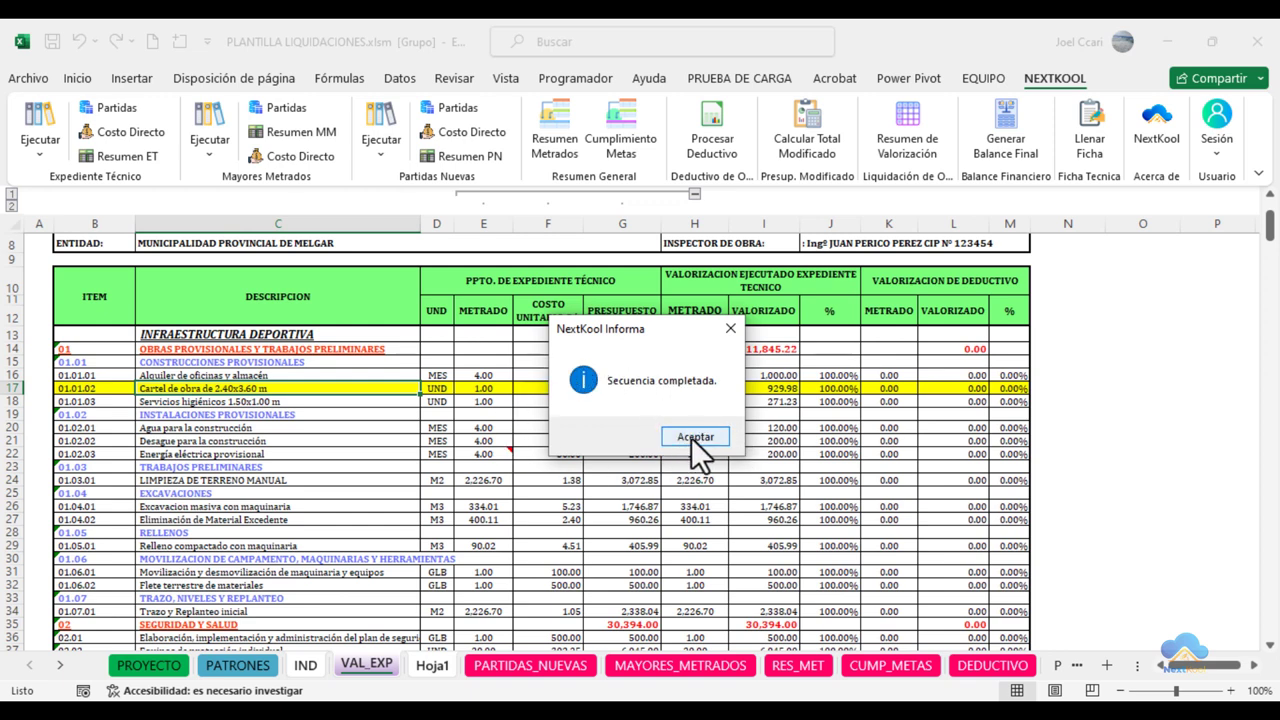
pyautogui.click(691, 437)
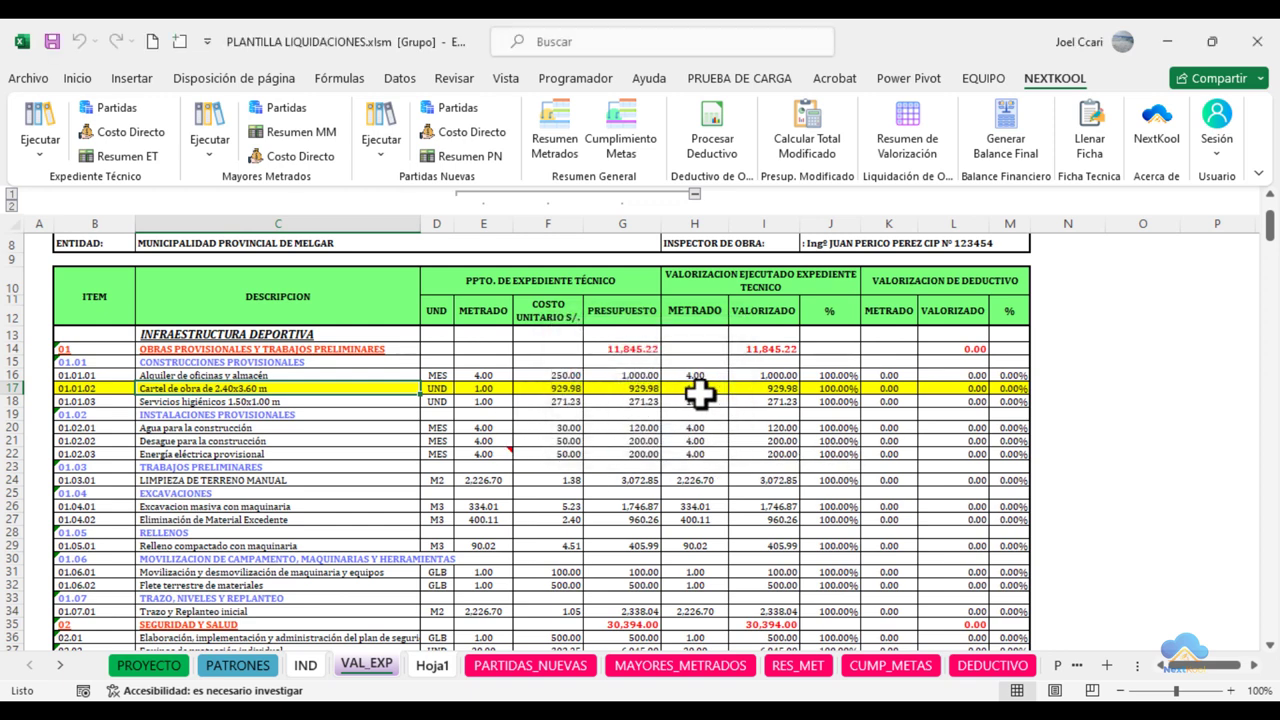
# Step: Examine the calculated budget, executed valuation and deductive amounts per item, including the CERCO PERIMETRICO title row and its sub-items
pyautogui.scroll(-5, 728, 465)
pyautogui.scroll(-12, 733, 478)
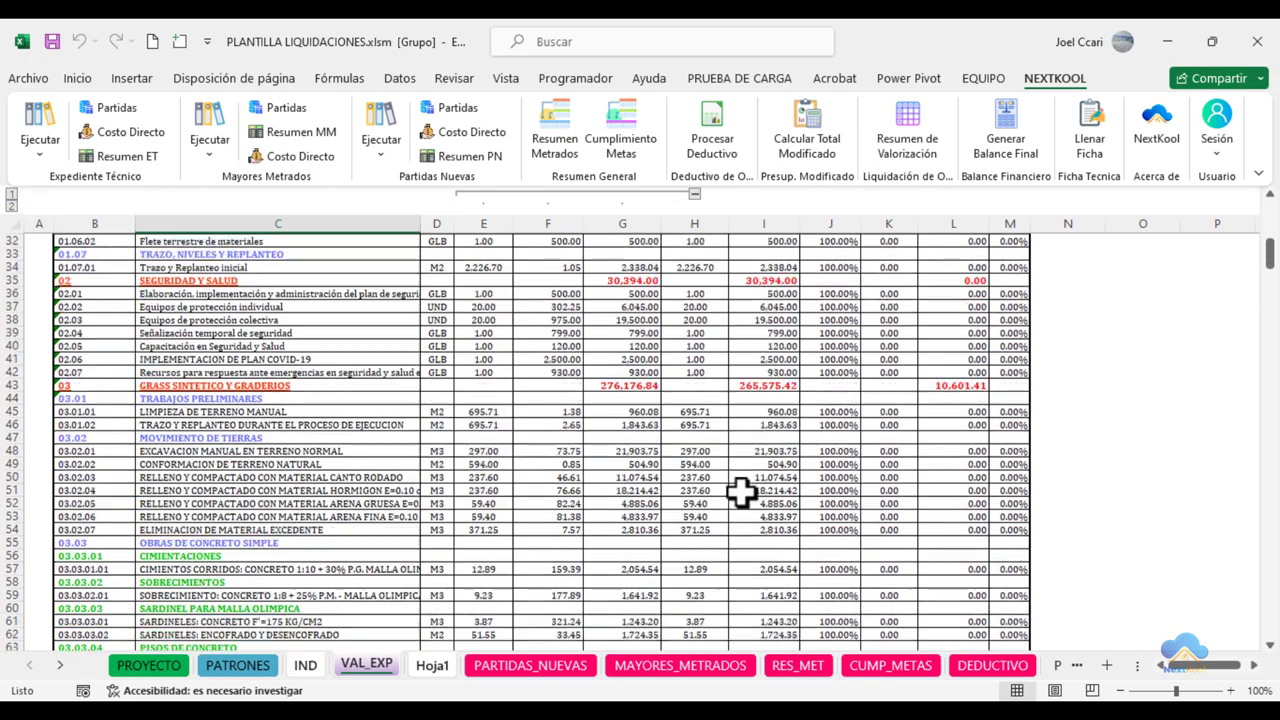
pyautogui.scroll(-12, 742, 490)
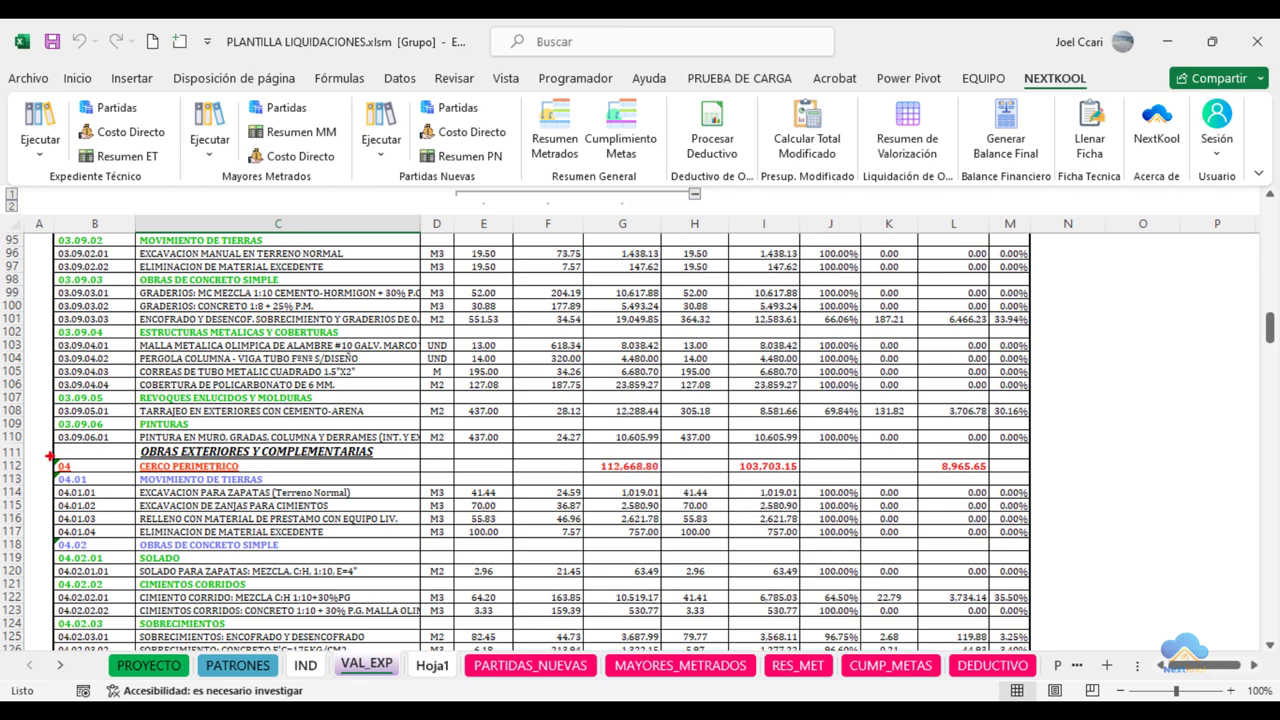
pyautogui.moveTo(48, 455); pyautogui.dragTo(1018, 476)
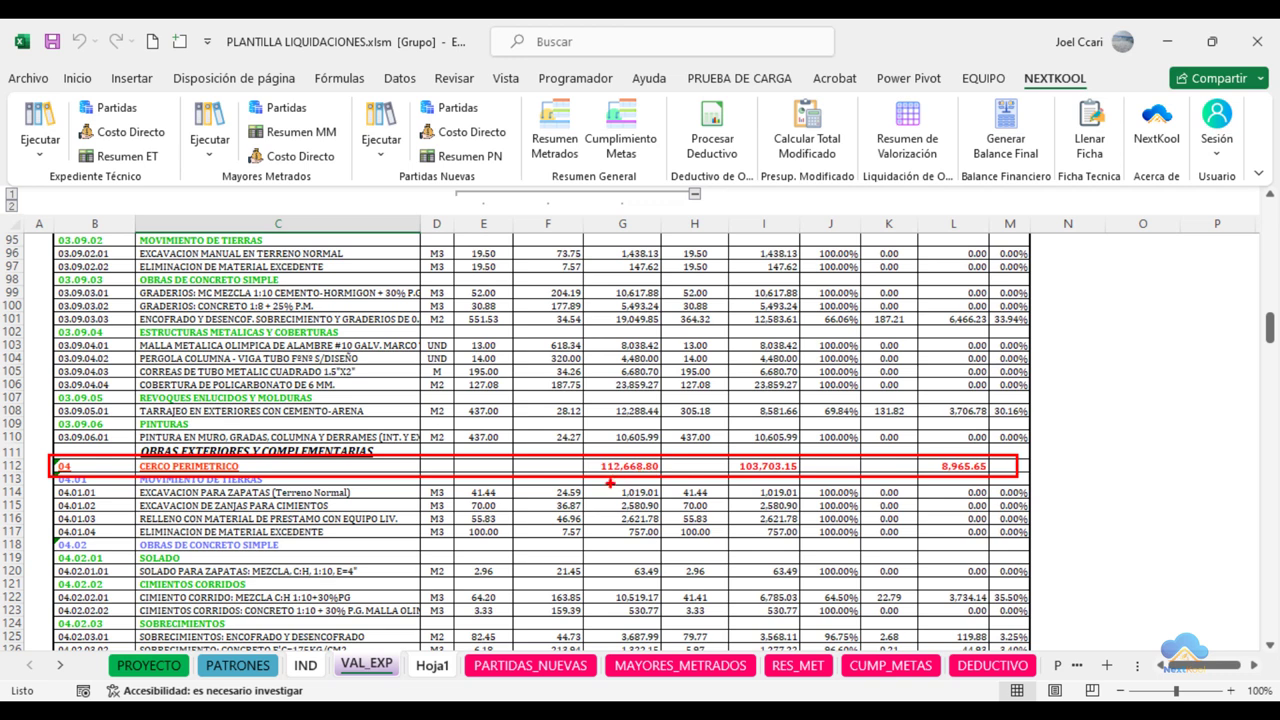
pyautogui.moveTo(601, 486); pyautogui.dragTo(655, 655)
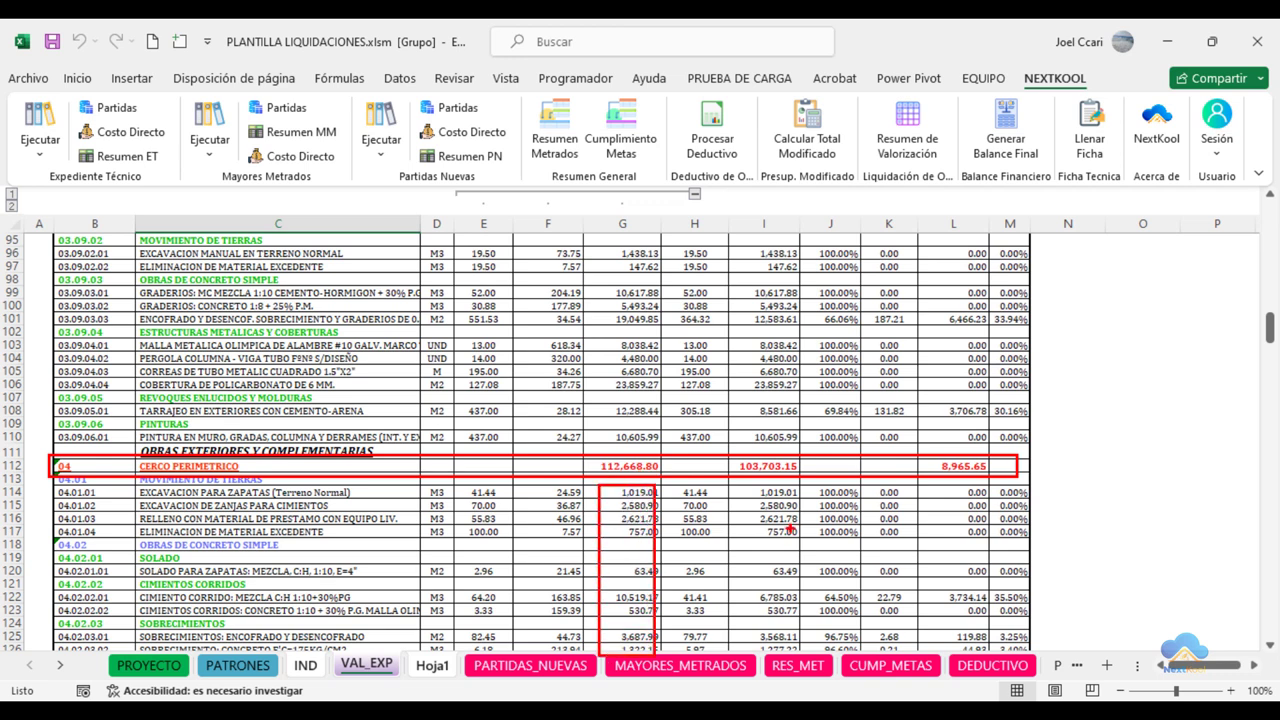
pyautogui.moveTo(736, 488); pyautogui.dragTo(806, 637)
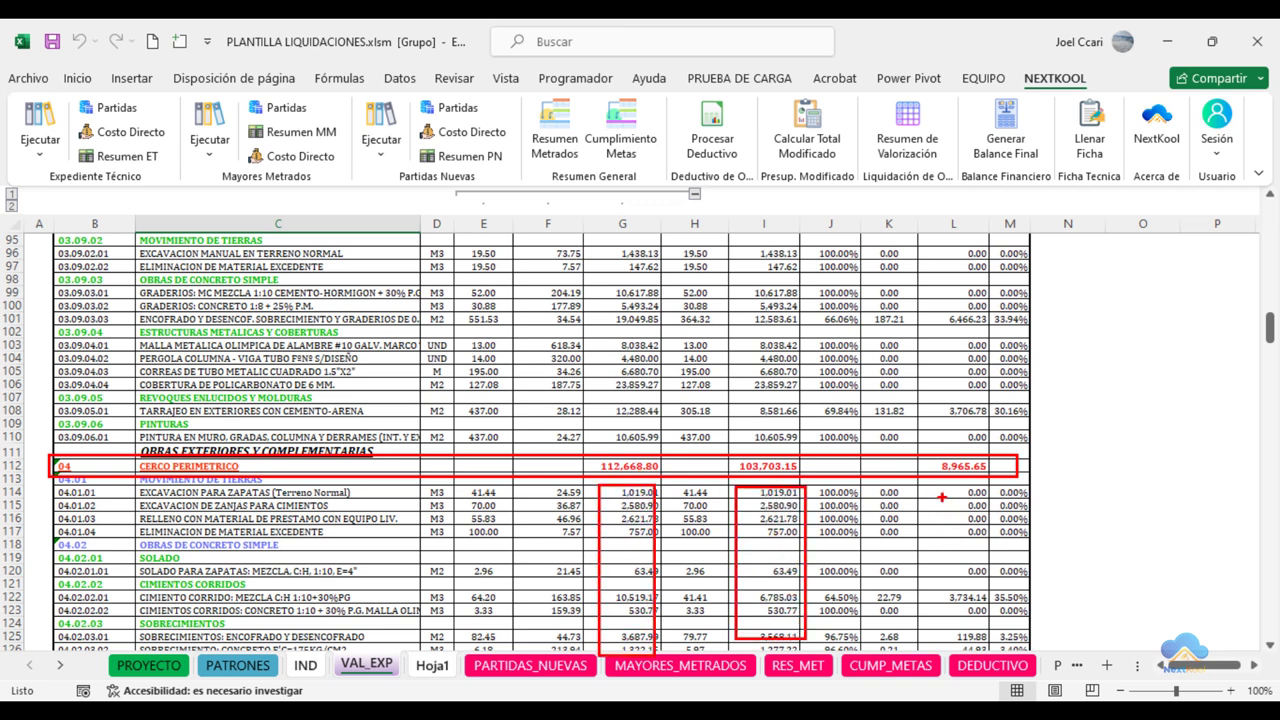
pyautogui.moveTo(941, 496); pyautogui.dragTo(997, 638)
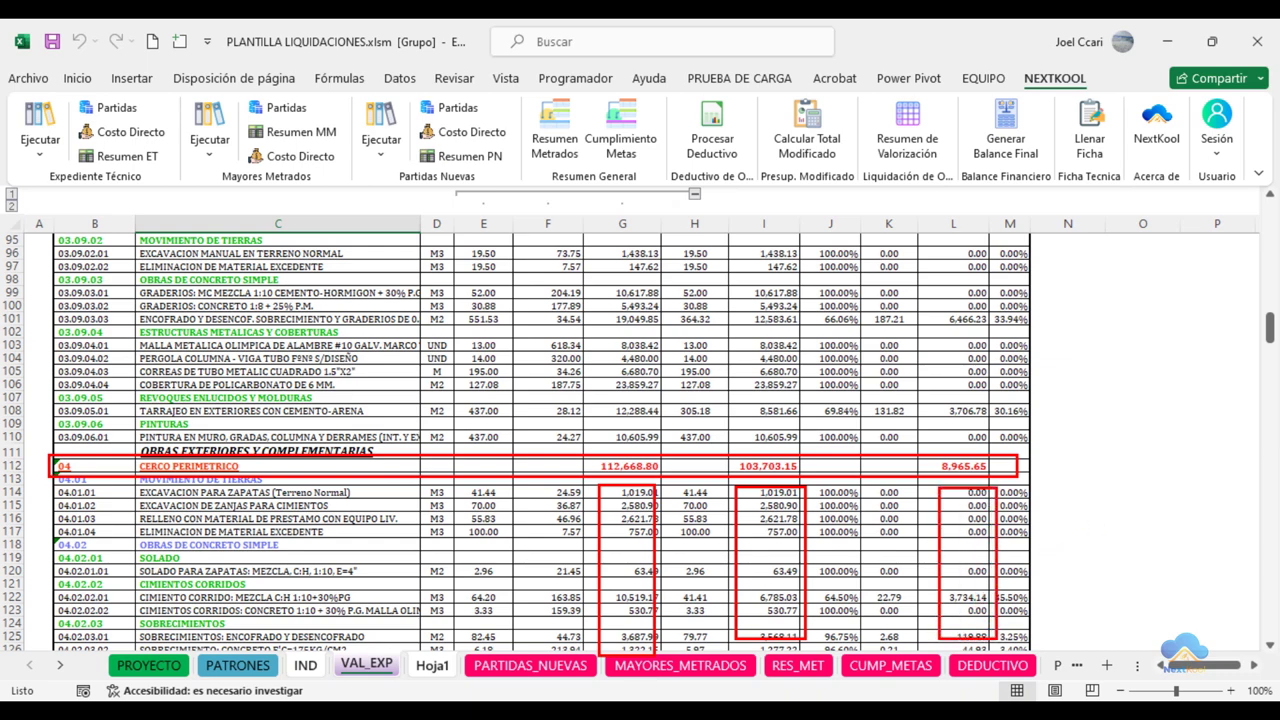
pyautogui.press('Escape')
pyautogui.scroll(-10, 749, 491)
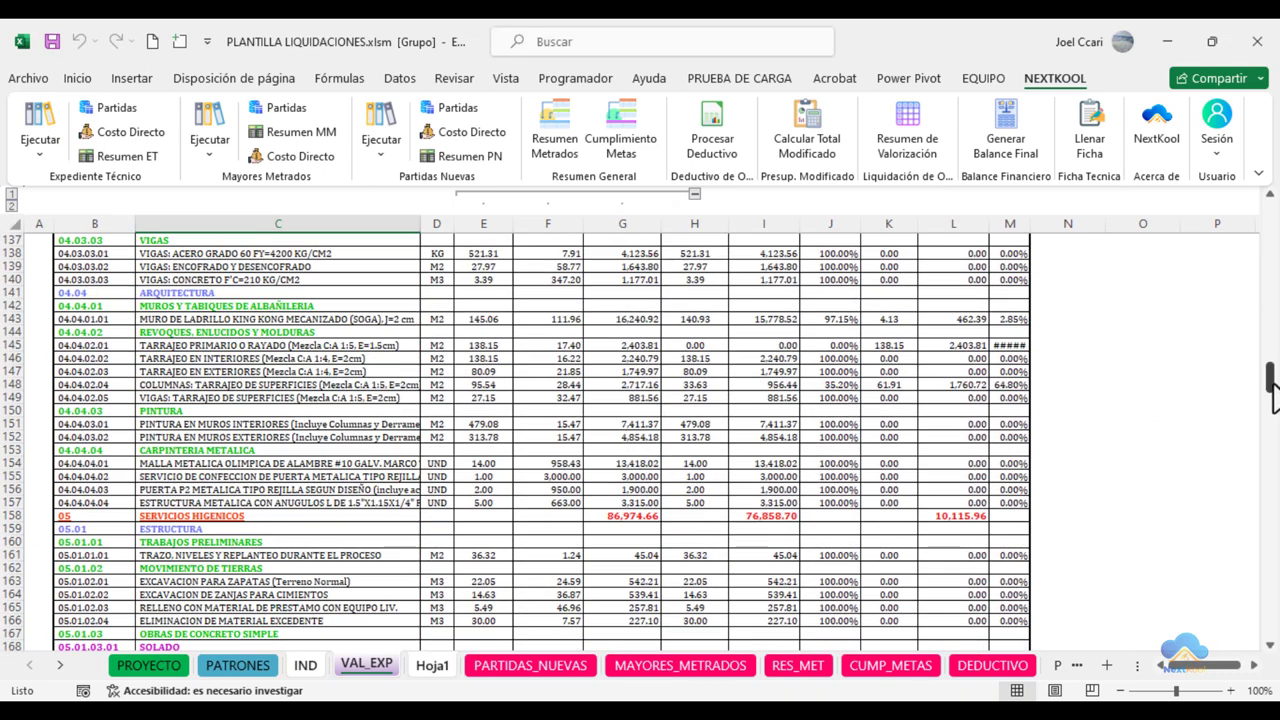
pyautogui.moveTo(1270, 378); pyautogui.dragTo(1273, 557)
# Step: Review the generated cost block from COSTO DIRECTO to COSTO TOTAL and the final valuation summary with its percentages
pyautogui.scroll(-8, 768, 521)
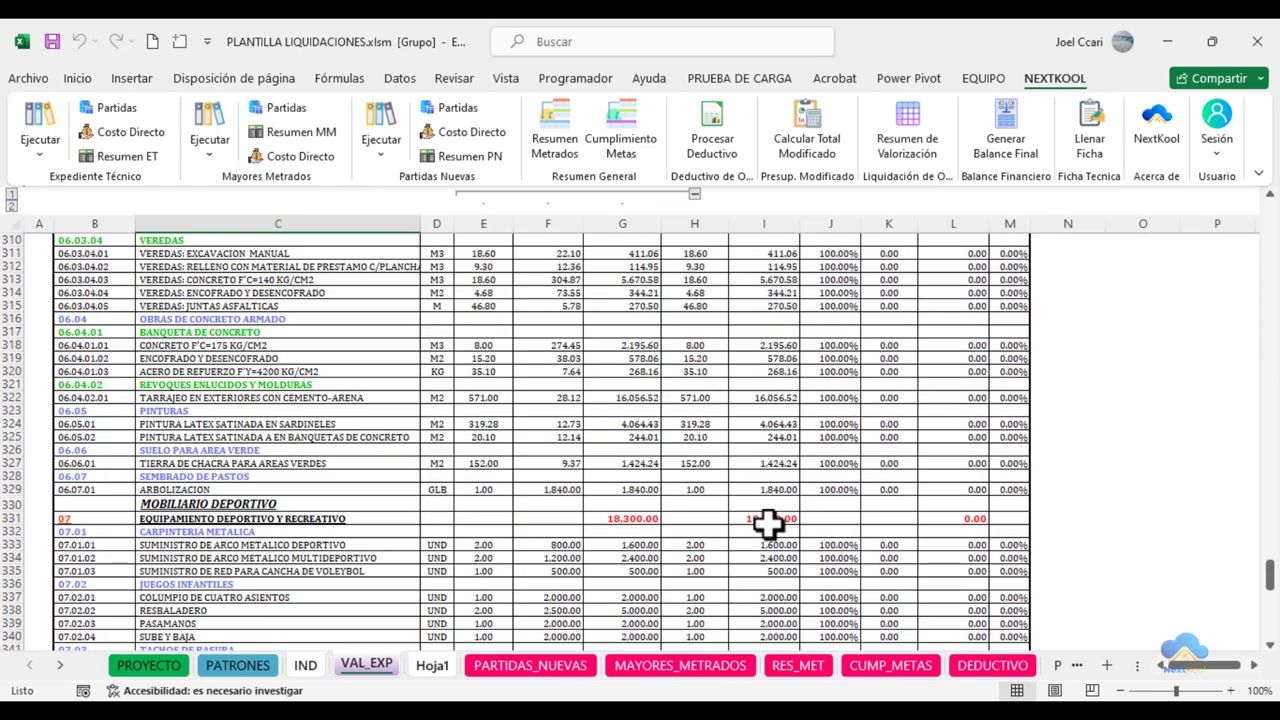
pyautogui.scroll(-5, 768, 521)
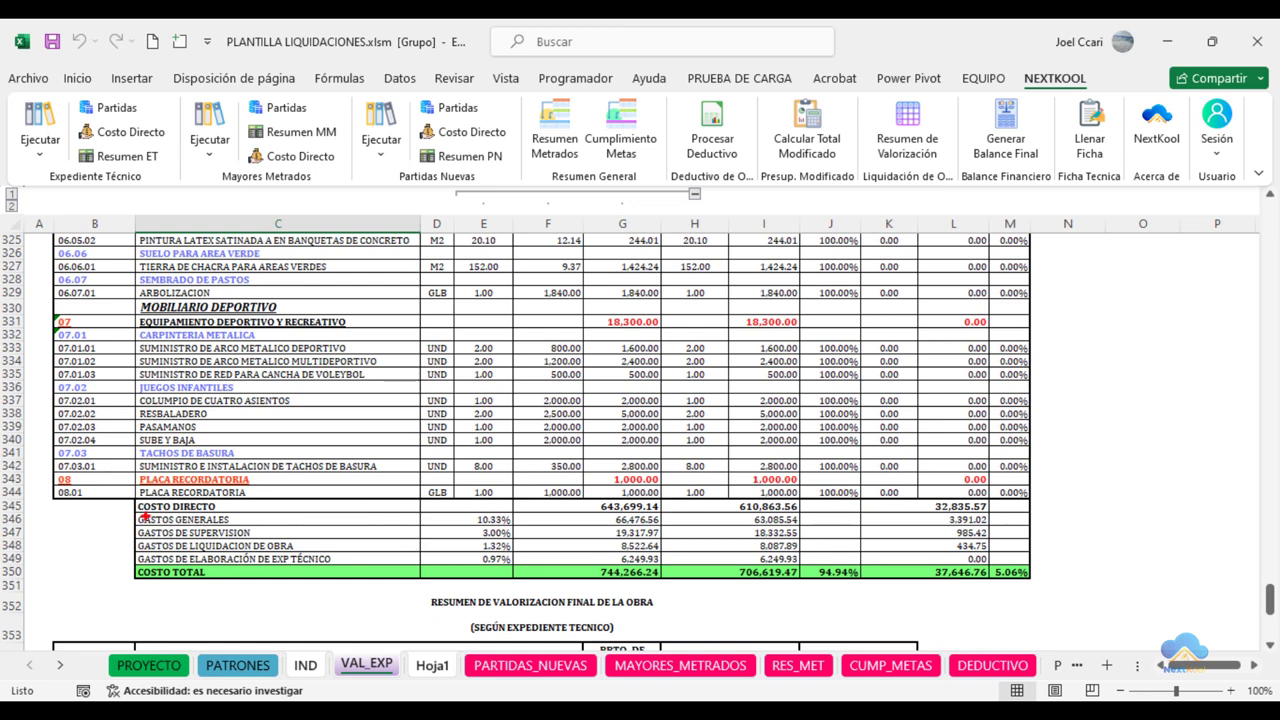
pyautogui.moveTo(123, 493)
pyautogui.mouseDown()
pyautogui.moveTo(640, 600)
pyautogui.moveTo(1080, 595)
pyautogui.moveTo(1050, 586)
pyautogui.mouseUp()
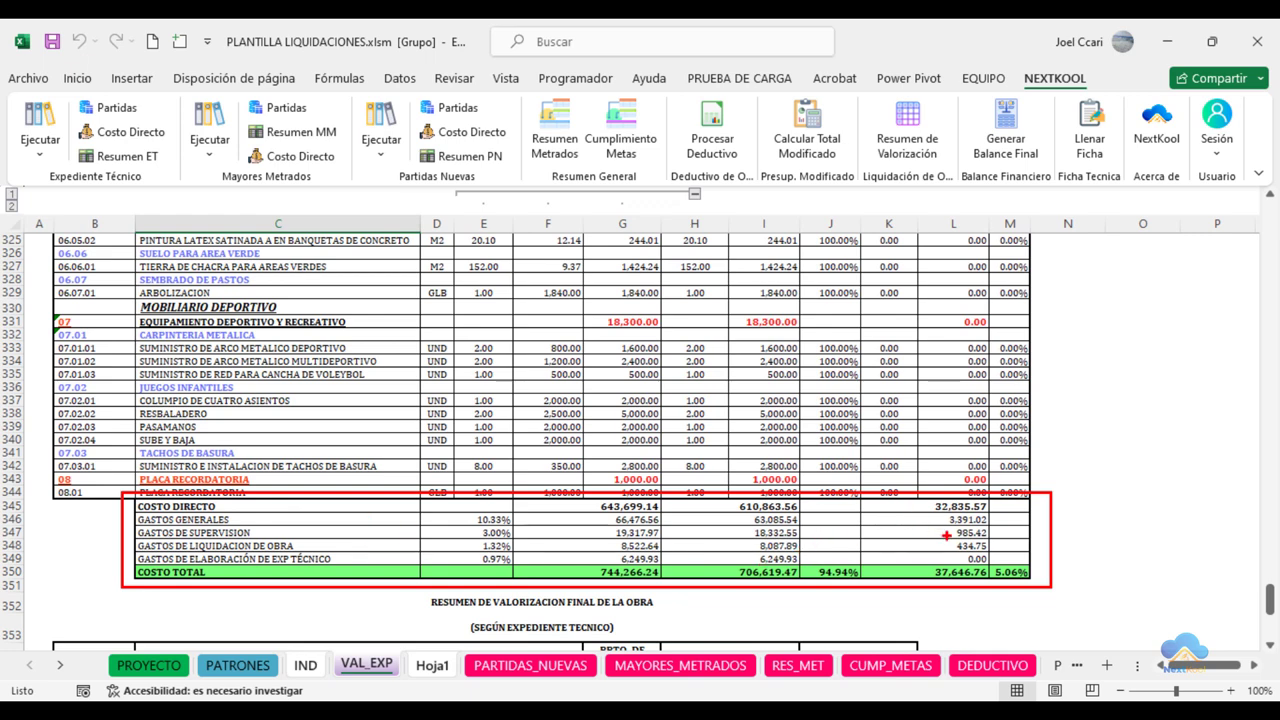
pyautogui.press('Escape')
pyautogui.scroll(-6, 730, 560)
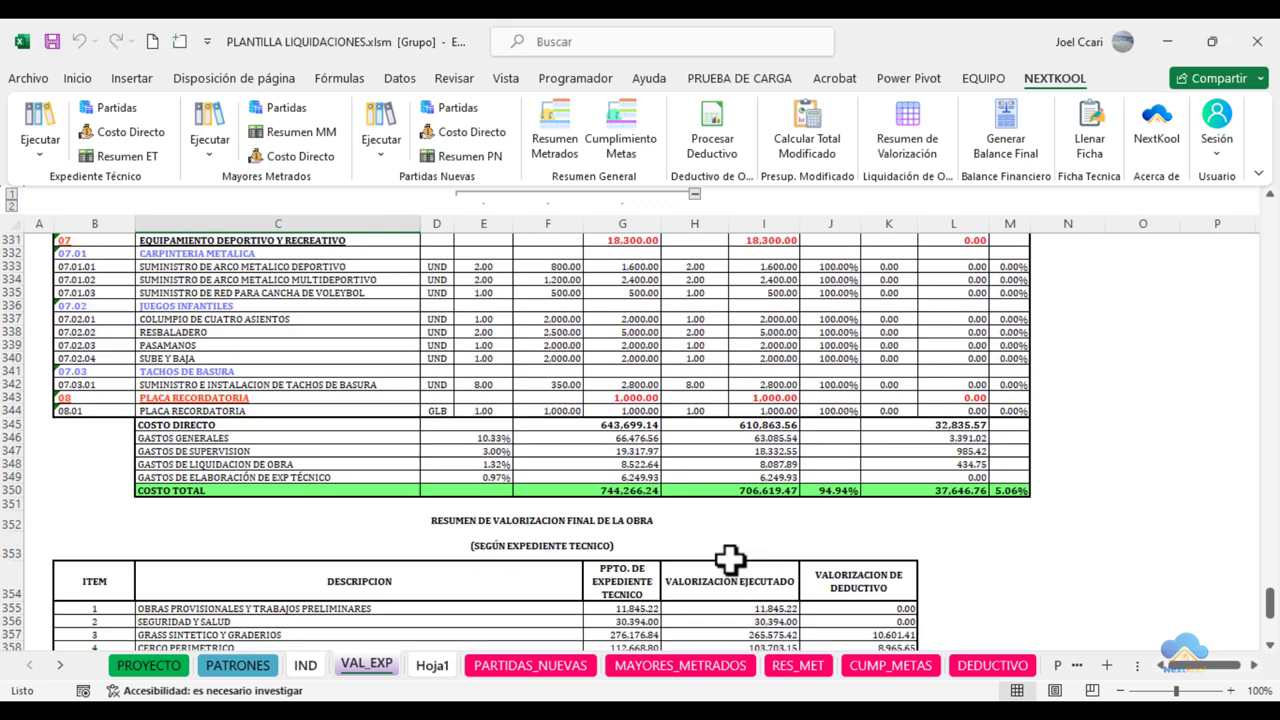
pyautogui.scroll(-2, 730, 560)
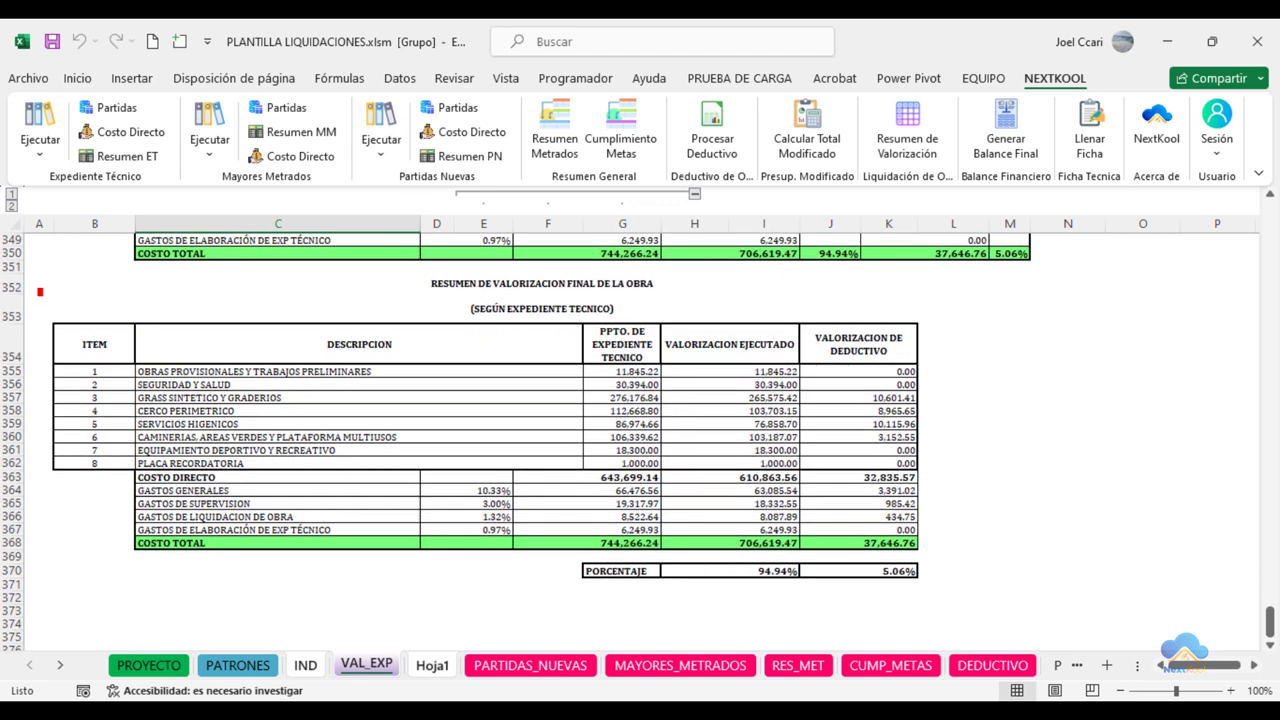
pyautogui.moveTo(40, 292)
pyautogui.mouseDown()
pyautogui.moveTo(982, 560)
pyautogui.moveTo(1030, 606)
pyautogui.moveTo(993, 596)
pyautogui.mouseUp()
pyautogui.moveTo(1268, 622); pyautogui.dragTo(1266, 214)
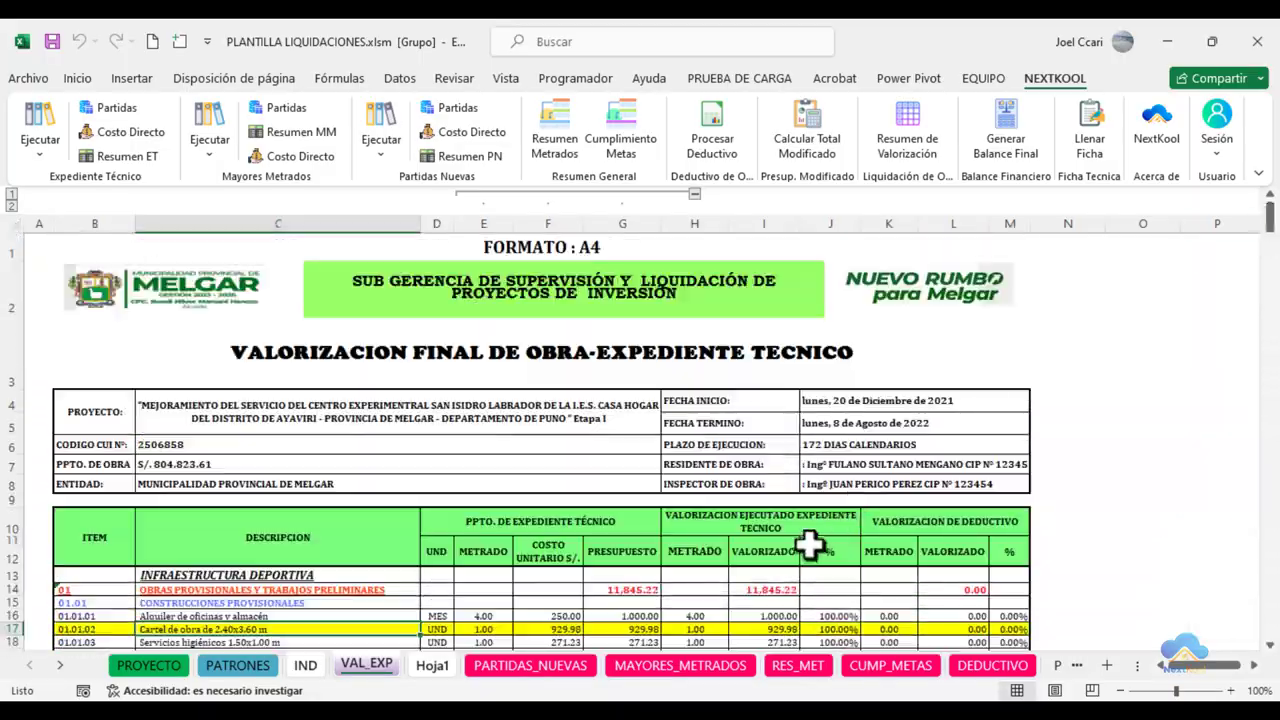
# Step: Check the first calculated items again and compare them with the cost totals and summary at the sheet's end
pyautogui.scroll(-5, 791, 523)
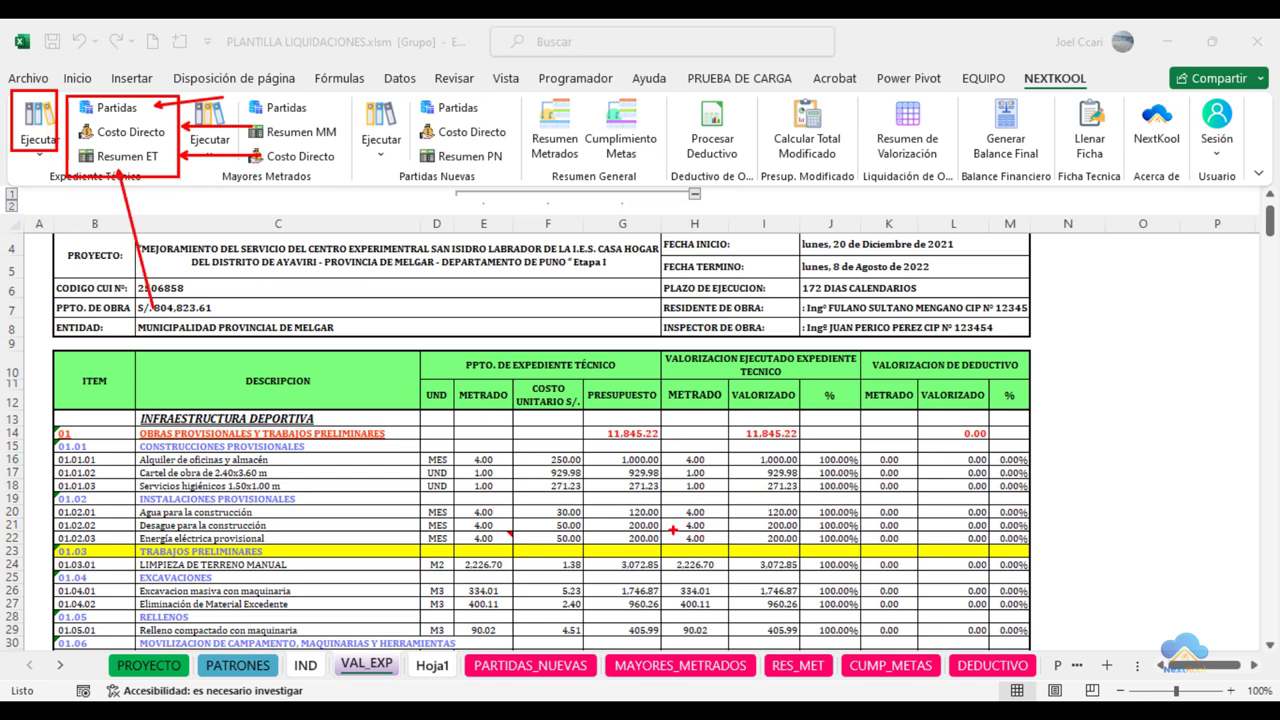
pyautogui.click(818, 497)
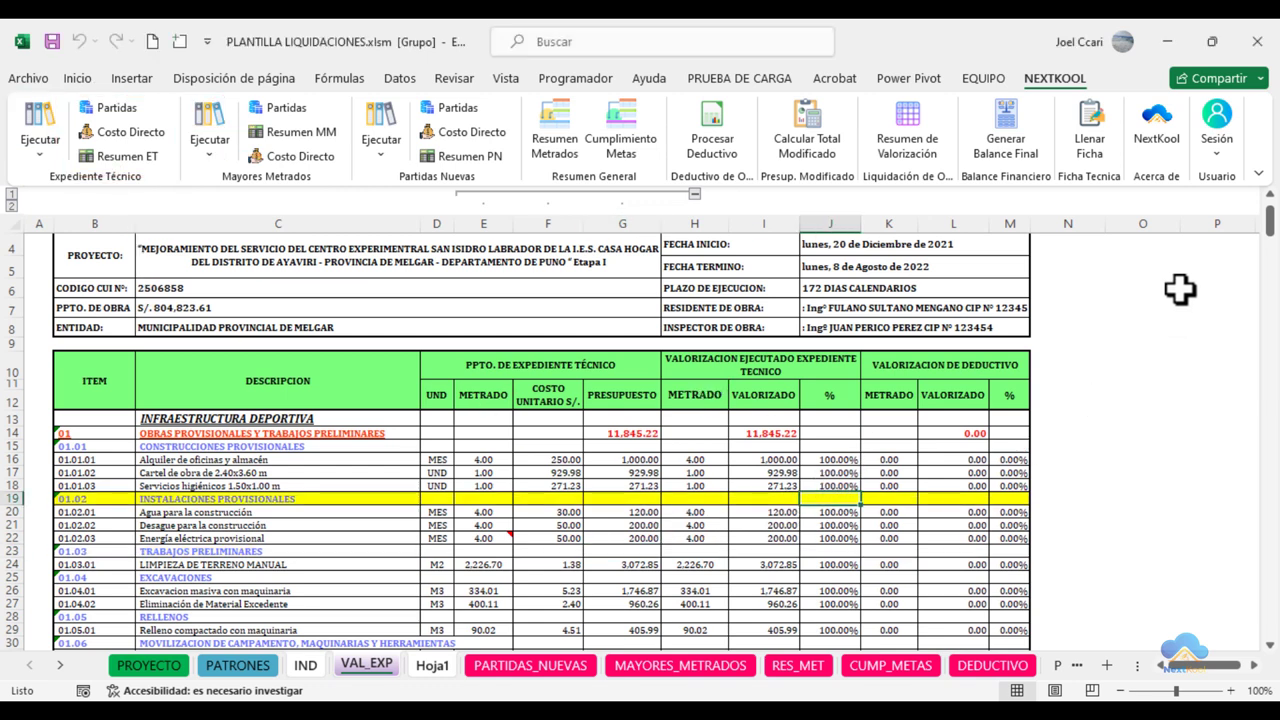
pyautogui.moveTo(1268, 240); pyautogui.dragTo(1268, 622)
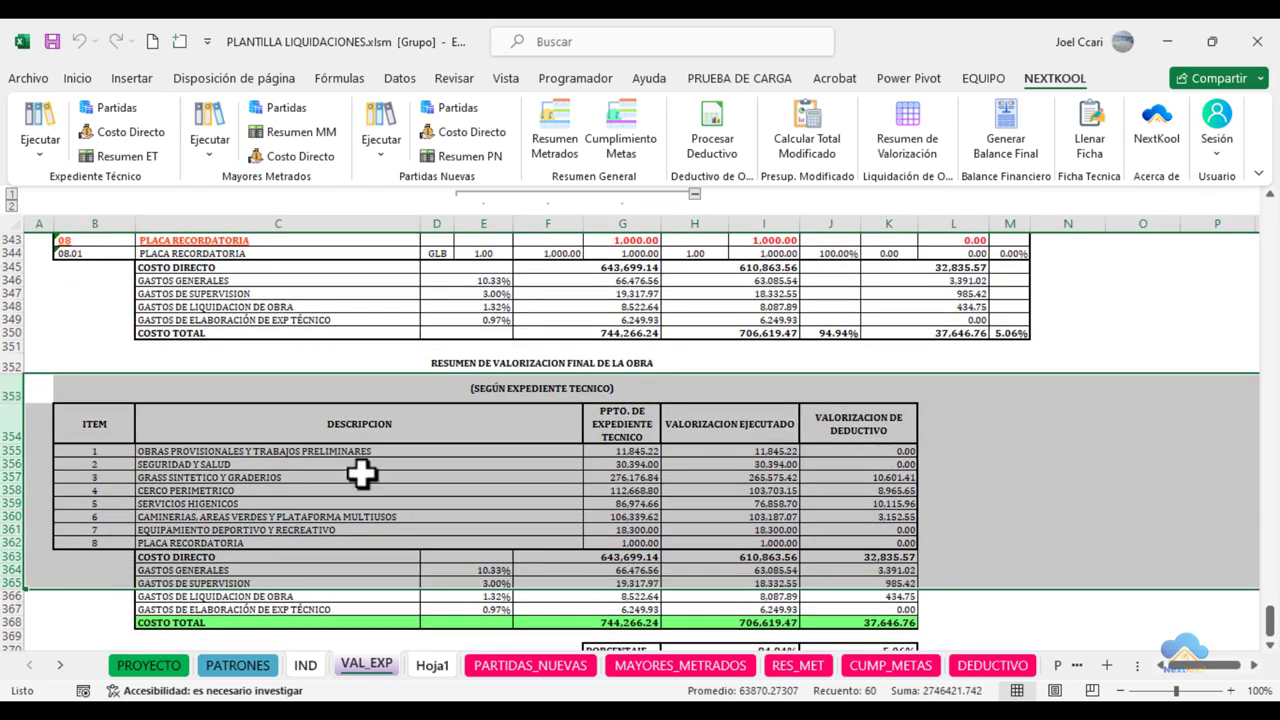
pyautogui.scroll(2, 497, 463)
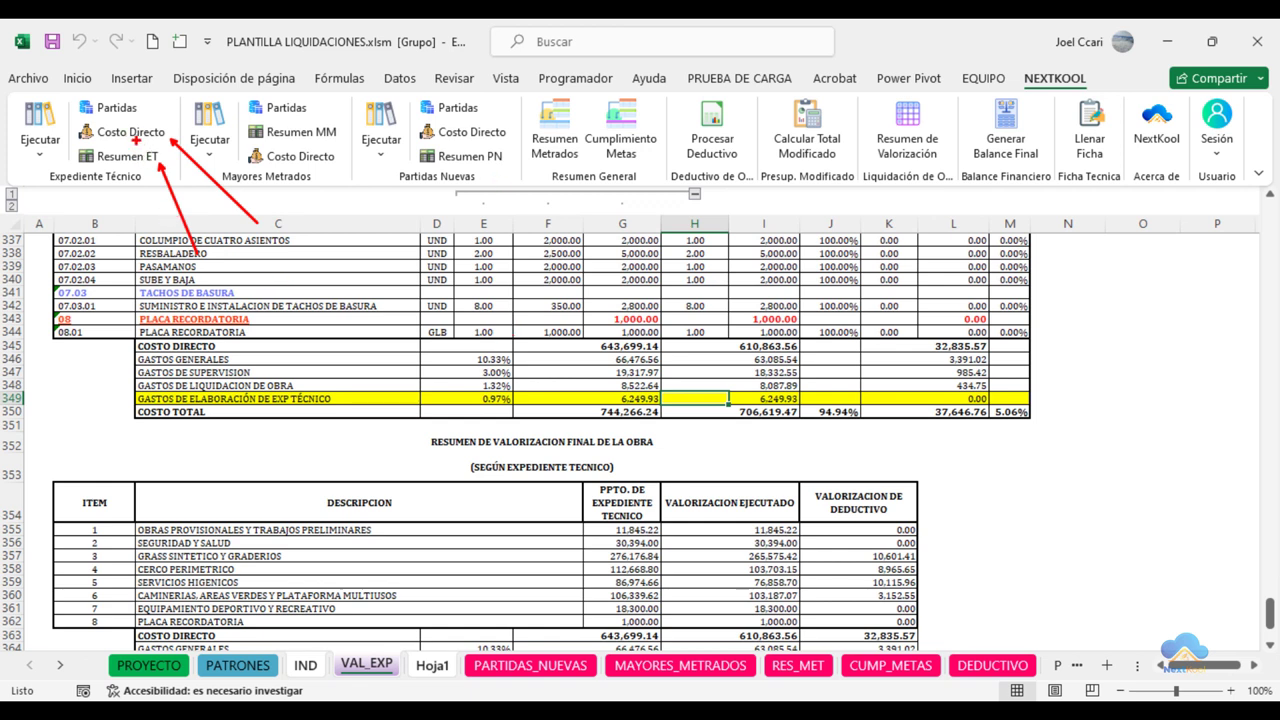
pyautogui.moveTo(78, 119); pyautogui.dragTo(174, 147)
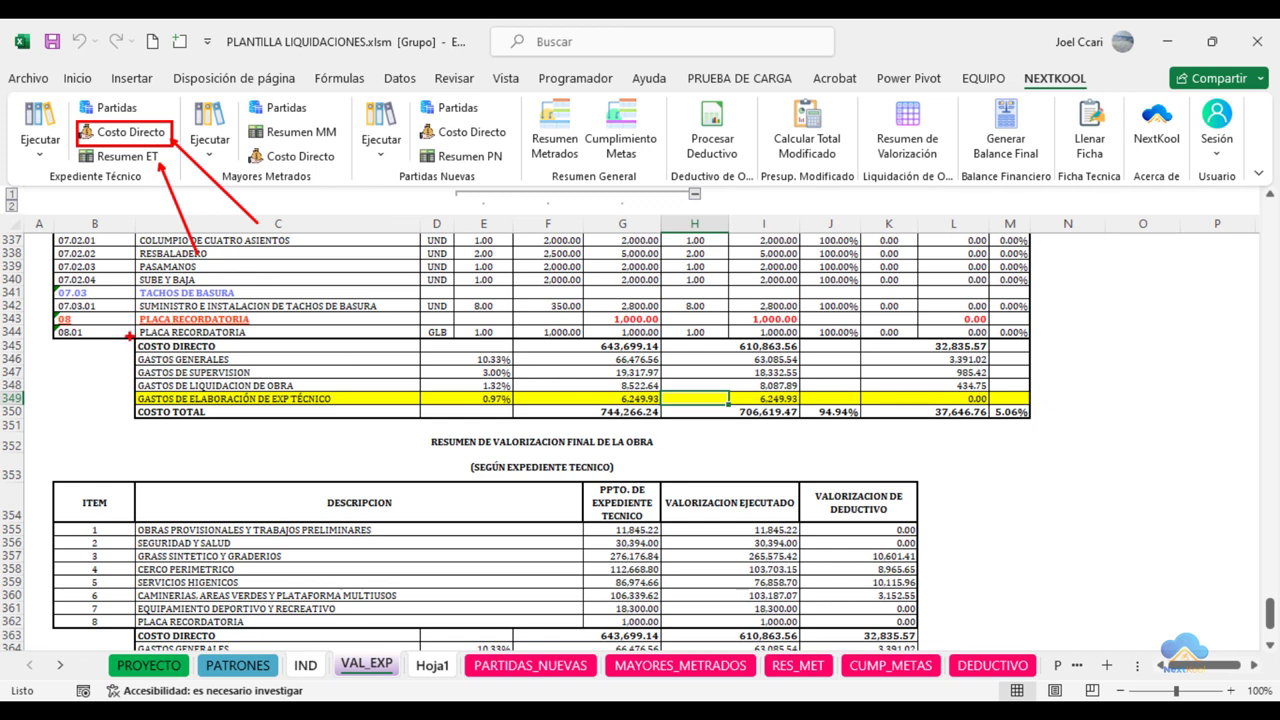
pyautogui.moveTo(128, 337)
pyautogui.mouseDown()
pyautogui.moveTo(665, 420)
pyautogui.moveTo(1060, 423)
pyautogui.mouseUp()
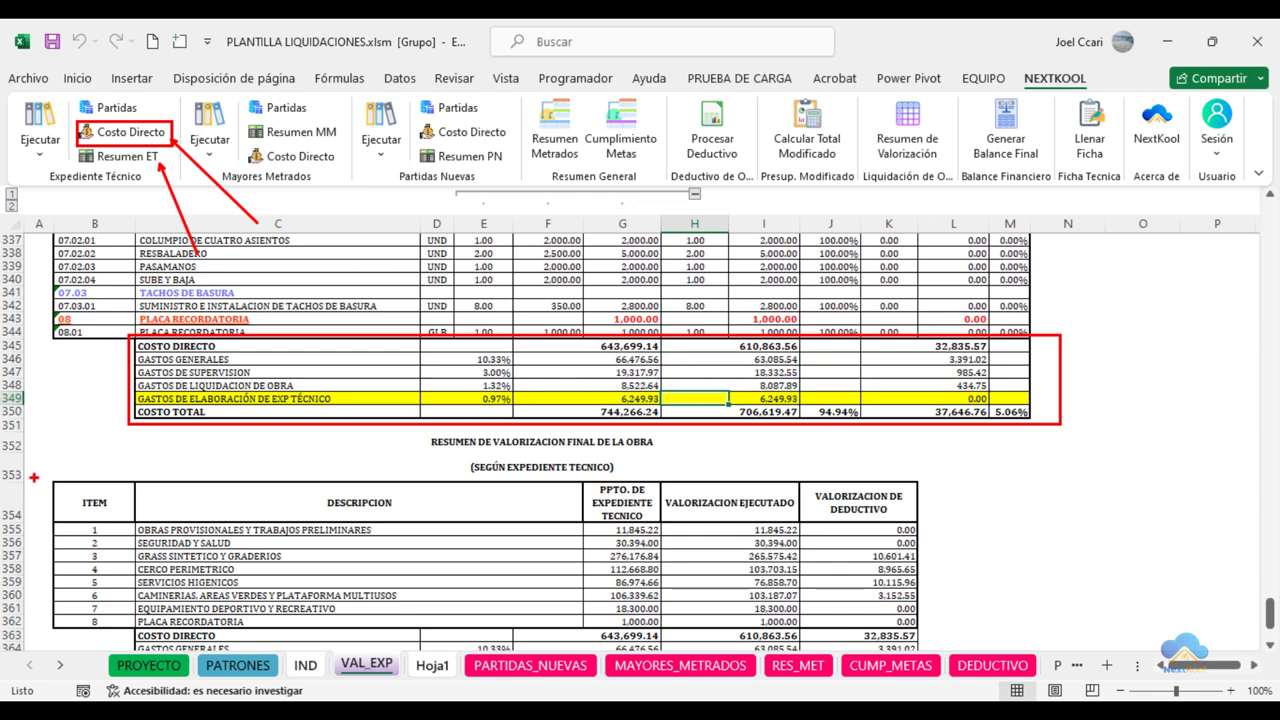
pyautogui.moveTo(36, 471)
pyautogui.mouseDown()
pyautogui.moveTo(142, 585)
pyautogui.moveTo(660, 628)
pyautogui.moveTo(984, 634)
pyautogui.mouseUp()
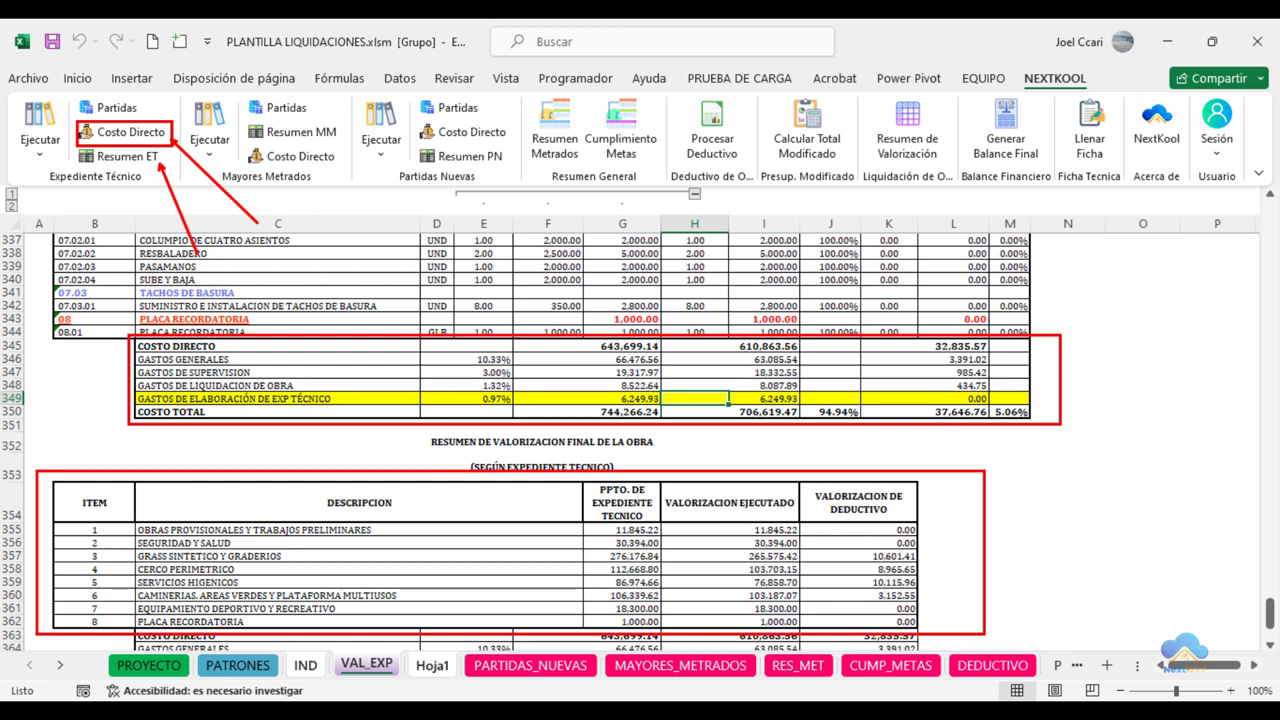
pyautogui.moveTo(115, 163); pyautogui.dragTo(115, 368)
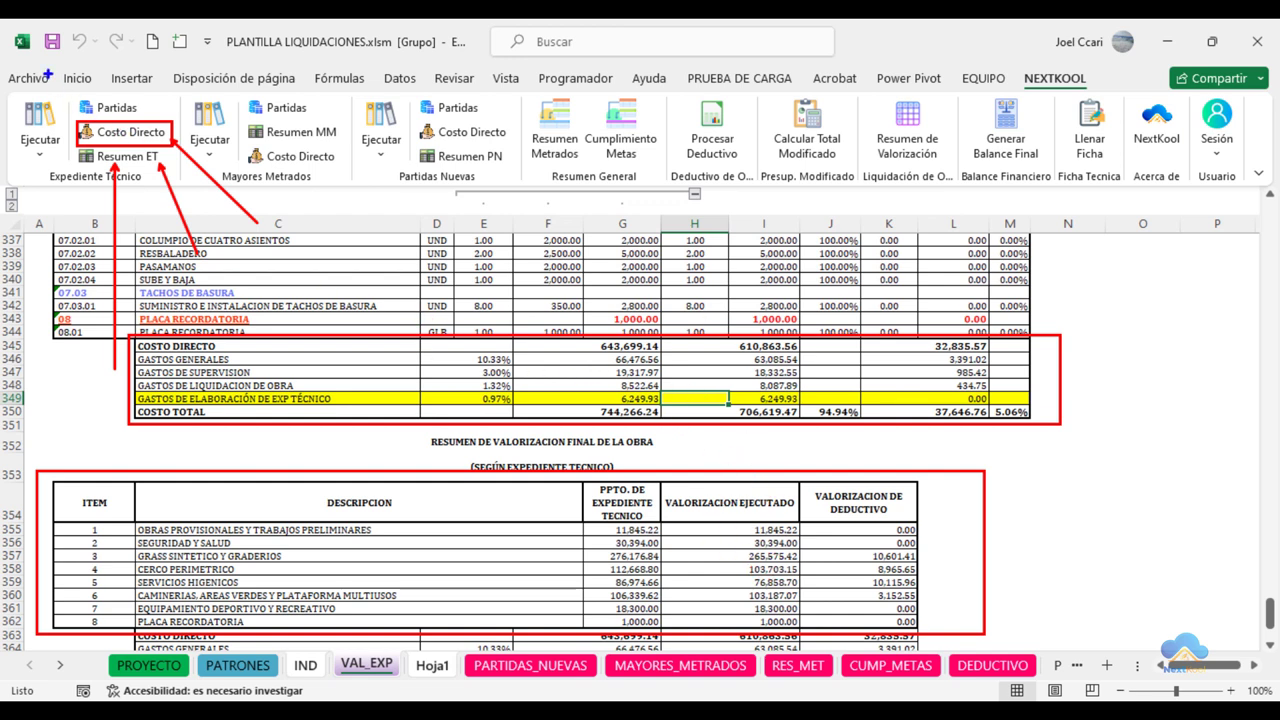
pyautogui.moveTo(10, 93)
pyautogui.mouseDown()
pyautogui.moveTo(52, 188)
pyautogui.moveTo(66, 179)
pyautogui.moveTo(68, 300)
pyautogui.moveTo(176, 346)
pyautogui.mouseUp()
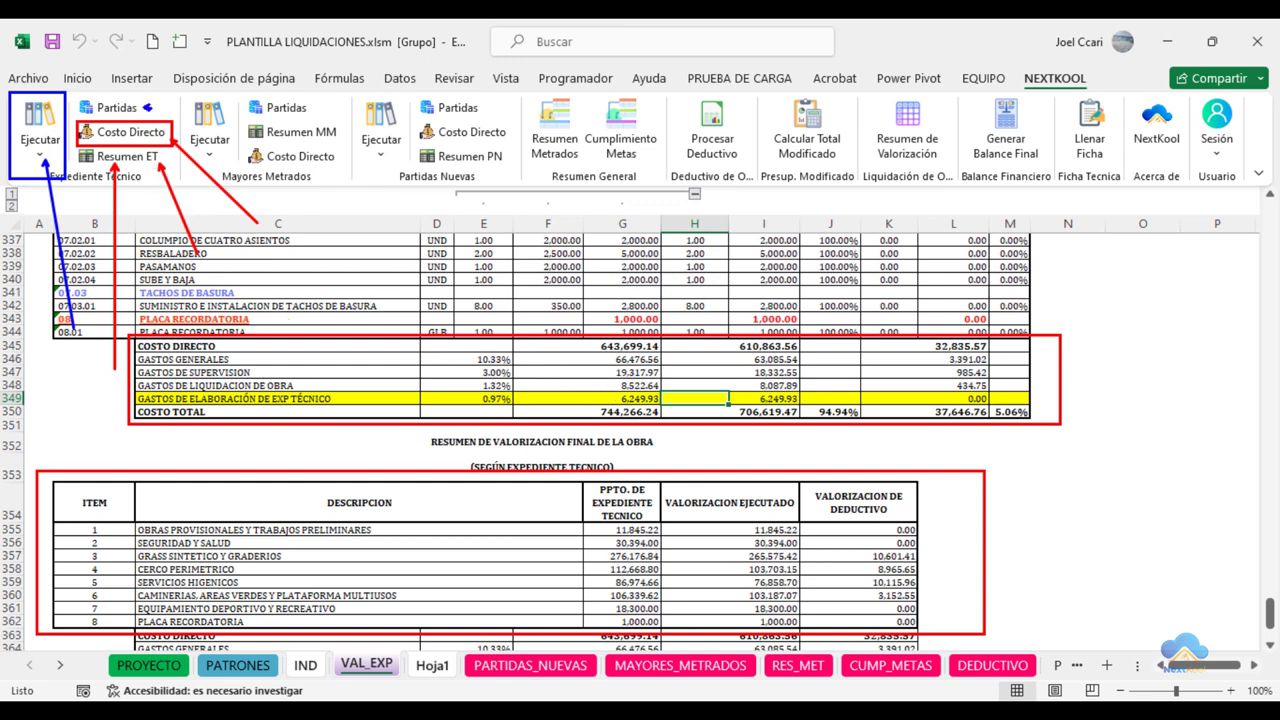
pyautogui.moveTo(148, 107)
pyautogui.mouseDown()
pyautogui.moveTo(230, 107)
pyautogui.moveTo(248, 131)
pyautogui.mouseUp()
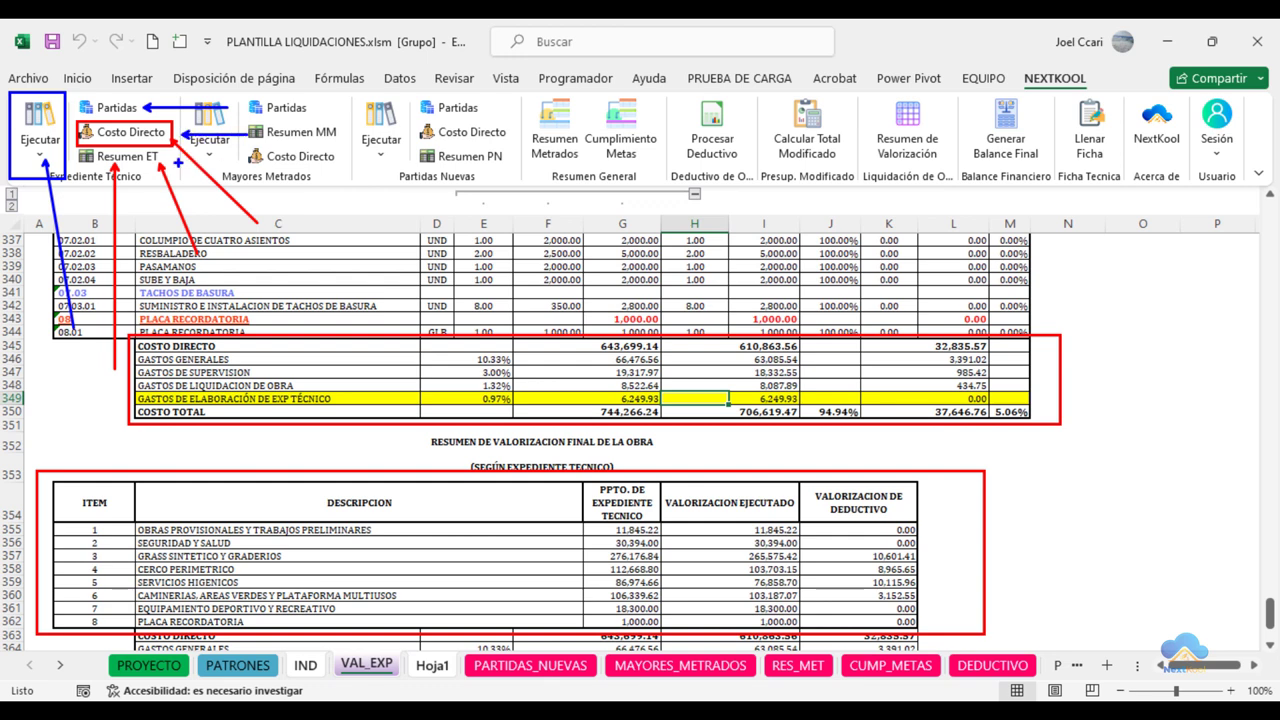
pyautogui.moveTo(178, 162); pyautogui.dragTo(238, 161)
pyautogui.press('Escape')
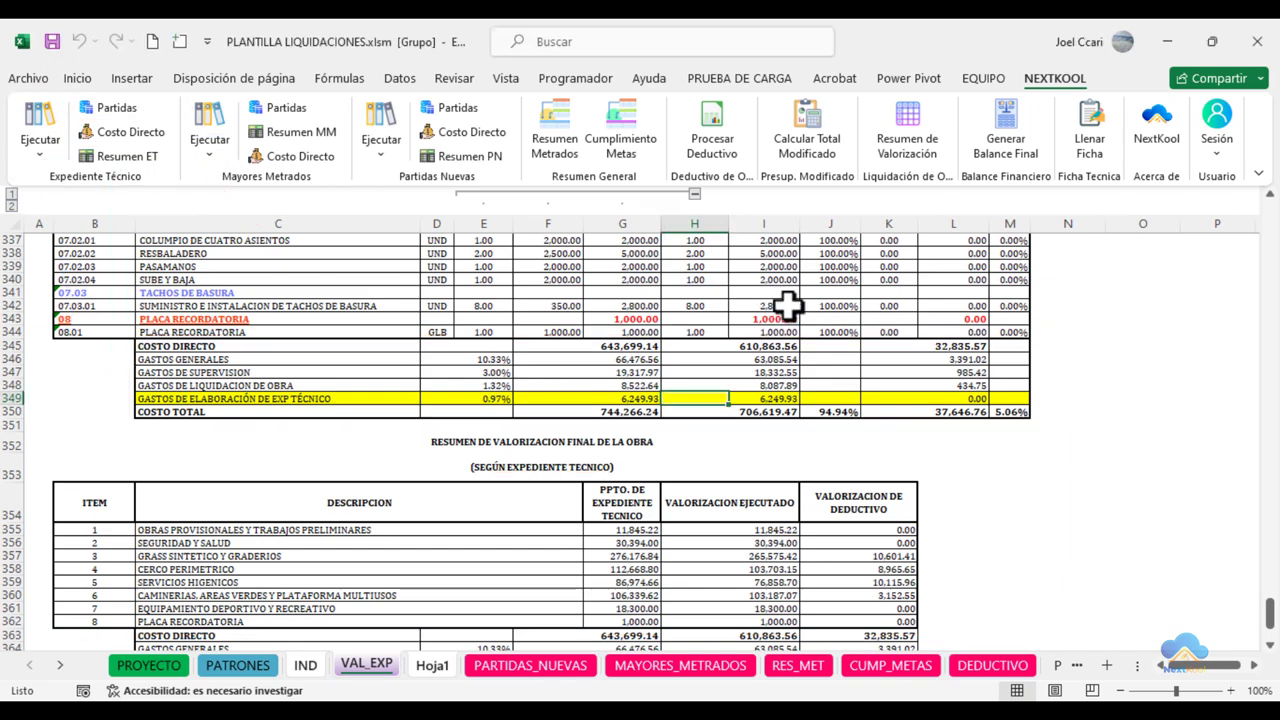
# Step: Examine the budget and executed valuation amounts of the sub-items under OBRAS PROVISIONALES Y TRABAJOS PRELIMINARES on the VAL_EXP sheet
pyautogui.moveTo(1269, 608); pyautogui.dragTo(1270, 205)
pyautogui.click(737, 560)
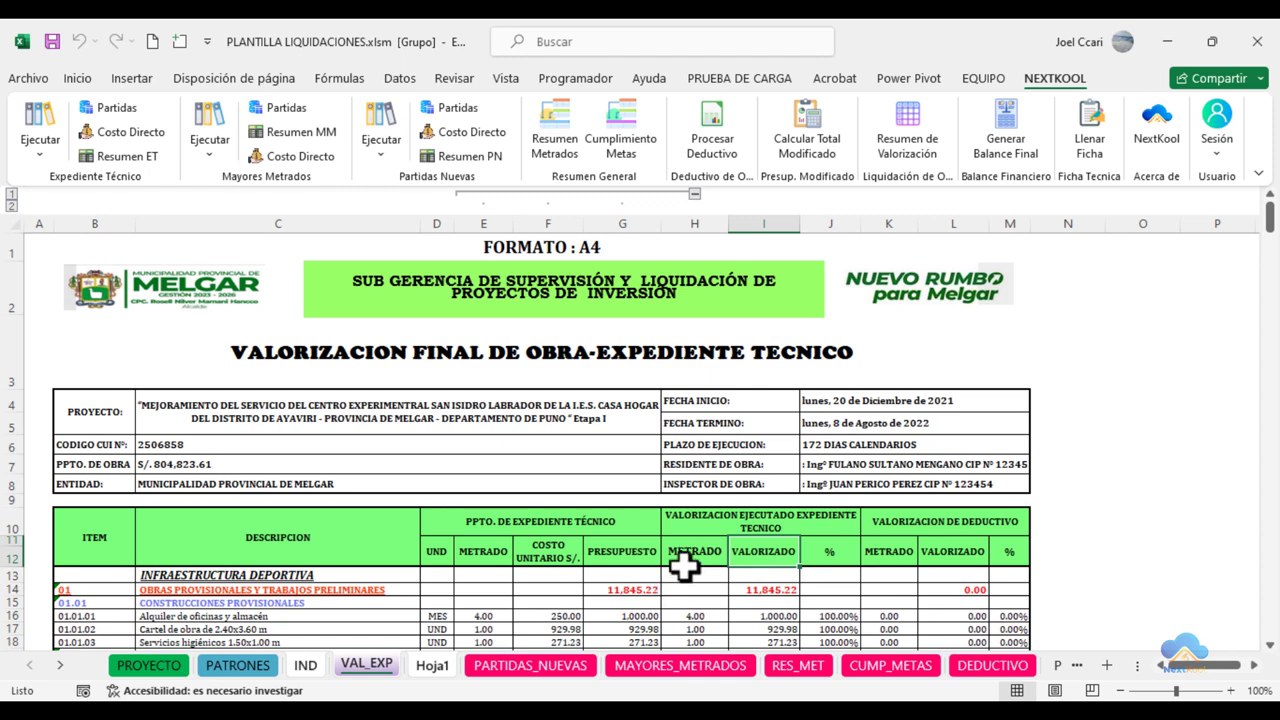
pyautogui.scroll(-2, 661, 577)
pyautogui.moveTo(598, 479); pyautogui.dragTo(600, 467)
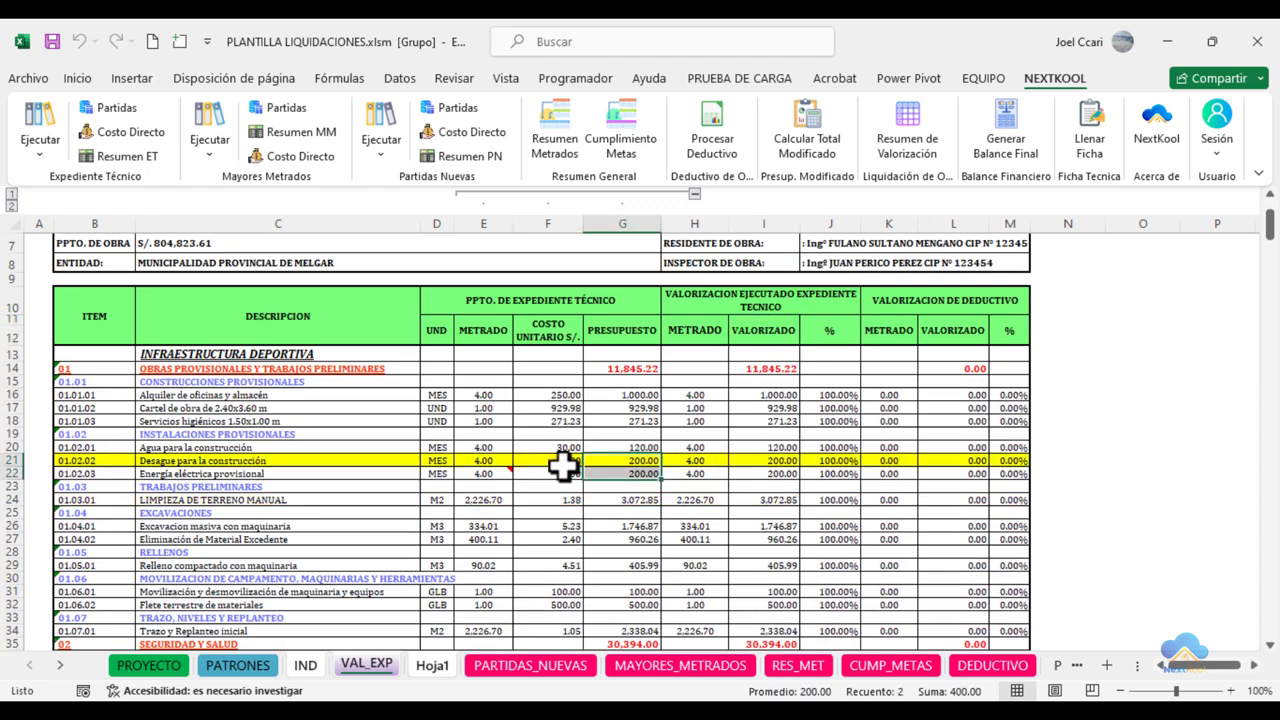
pyautogui.click(631, 423)
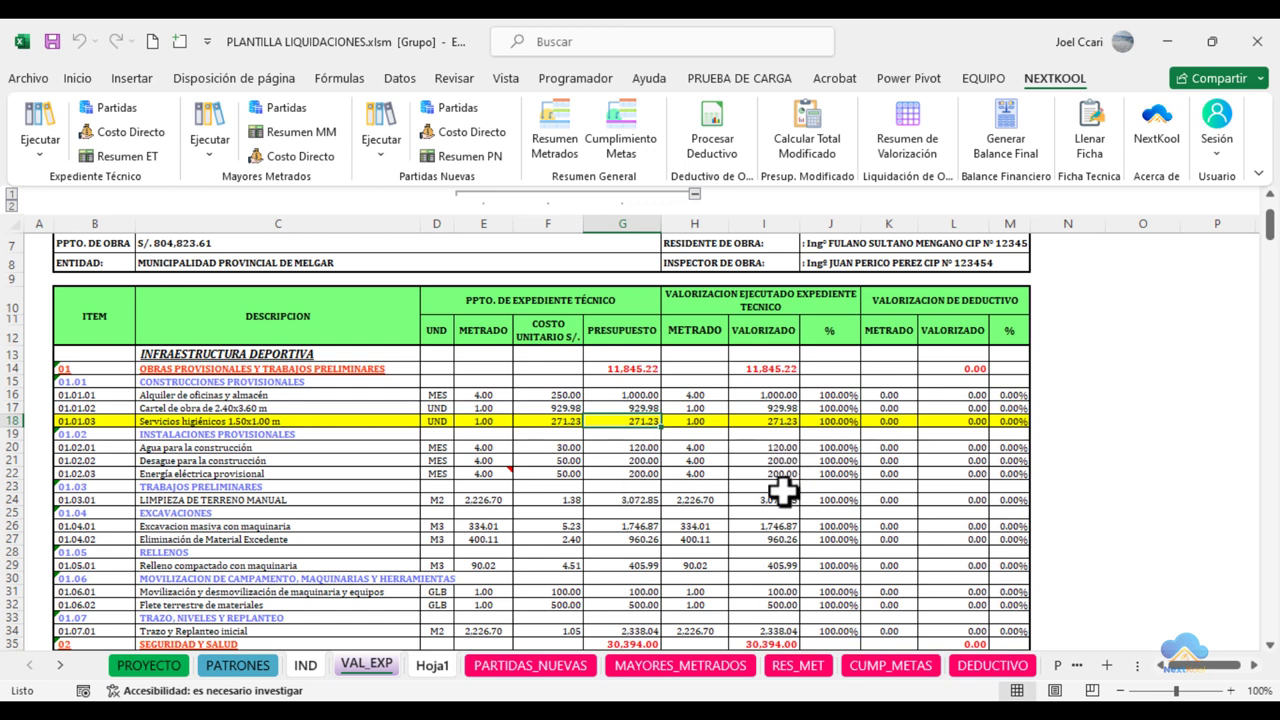
pyautogui.click(786, 421)
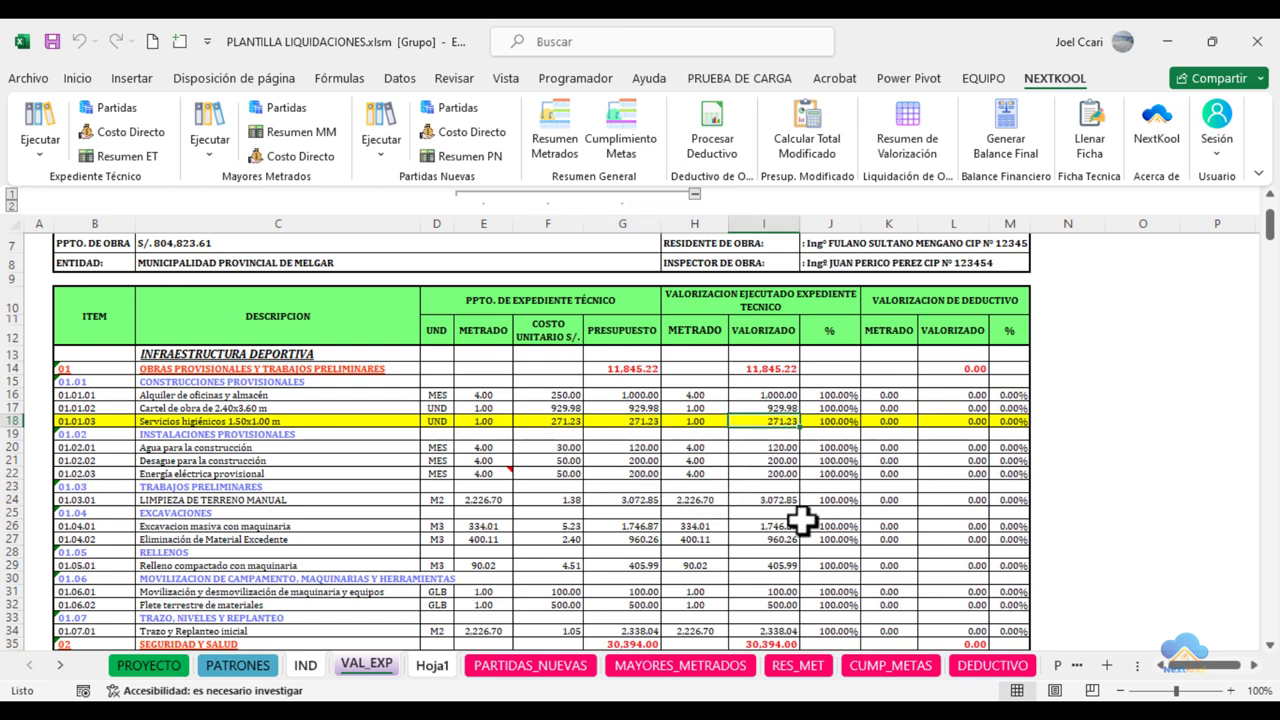
pyautogui.click(775, 448)
pyautogui.click(776, 460)
pyautogui.click(778, 473)
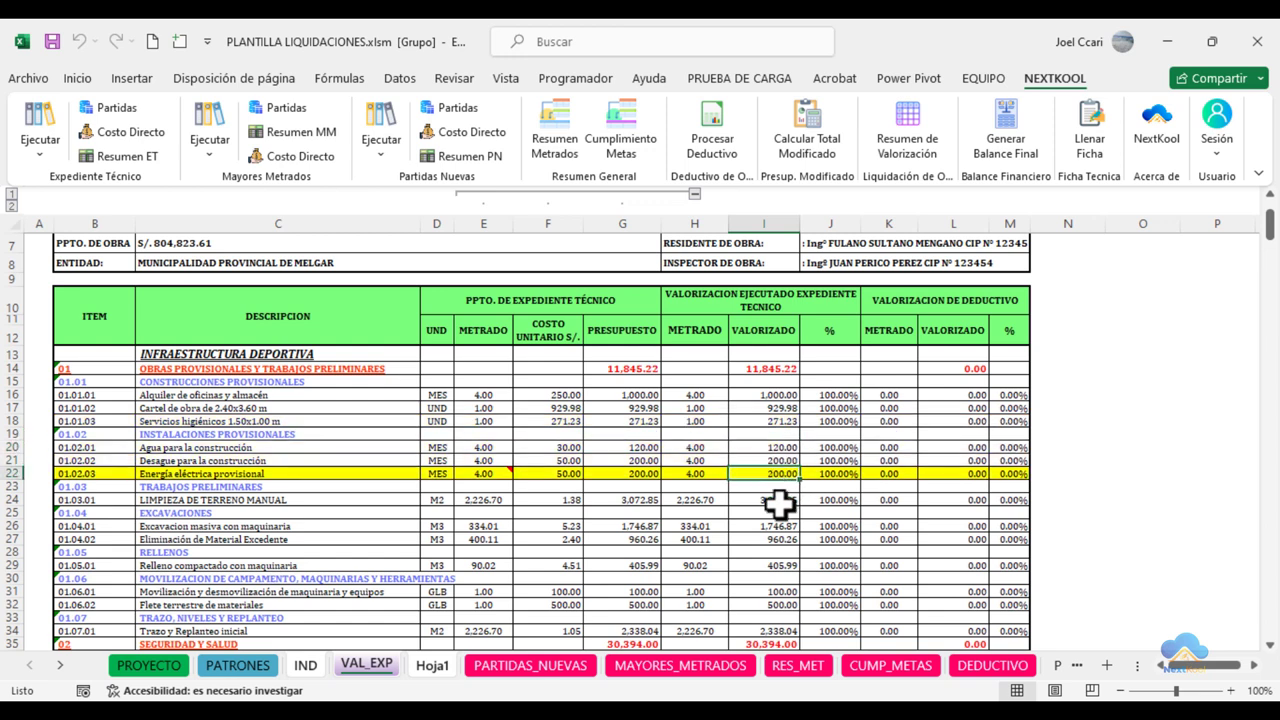
pyautogui.click(776, 499)
pyautogui.click(774, 525)
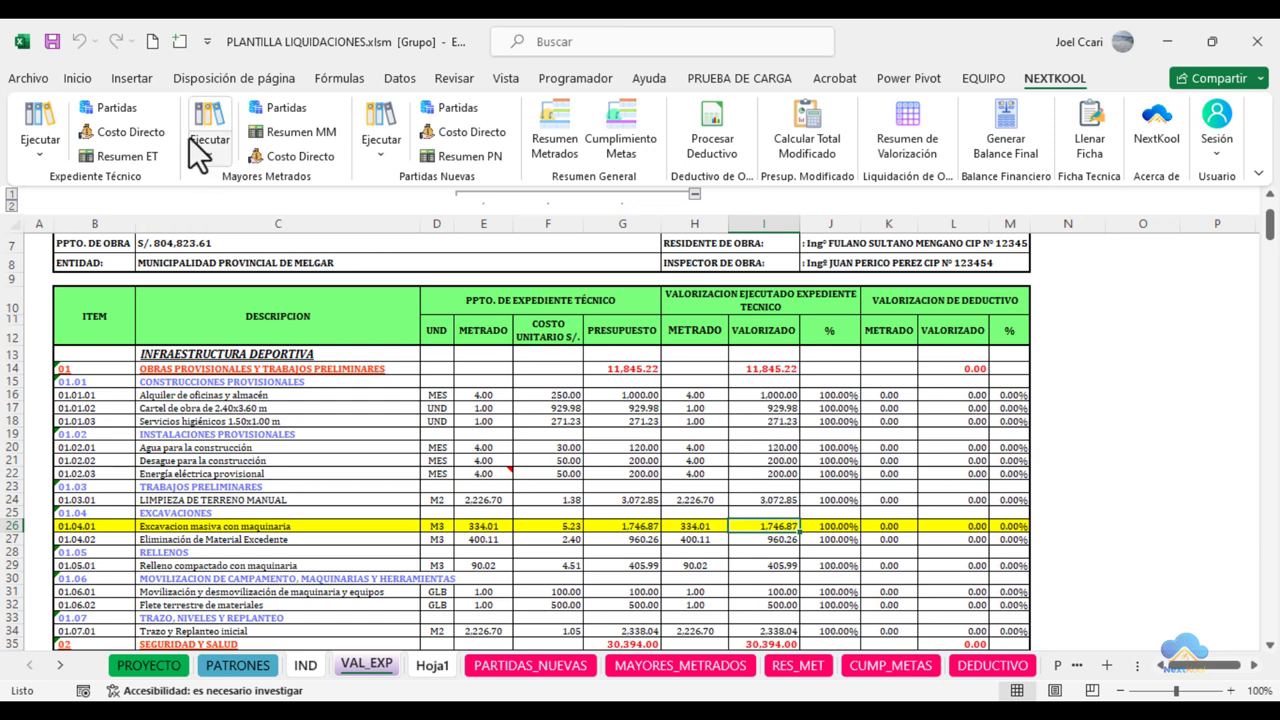
pyautogui.click(772, 409)
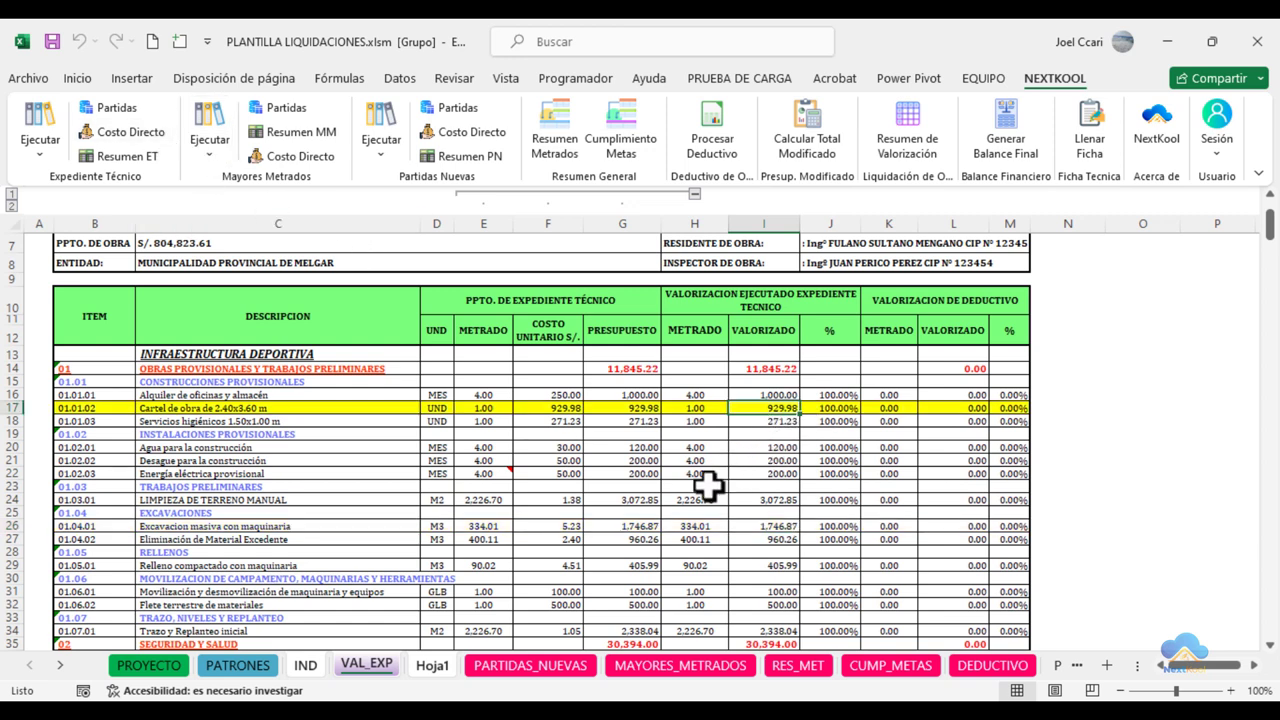
pyautogui.moveTo(582, 389); pyautogui.dragTo(664, 622)
pyautogui.moveTo(722, 393); pyautogui.dragTo(802, 623)
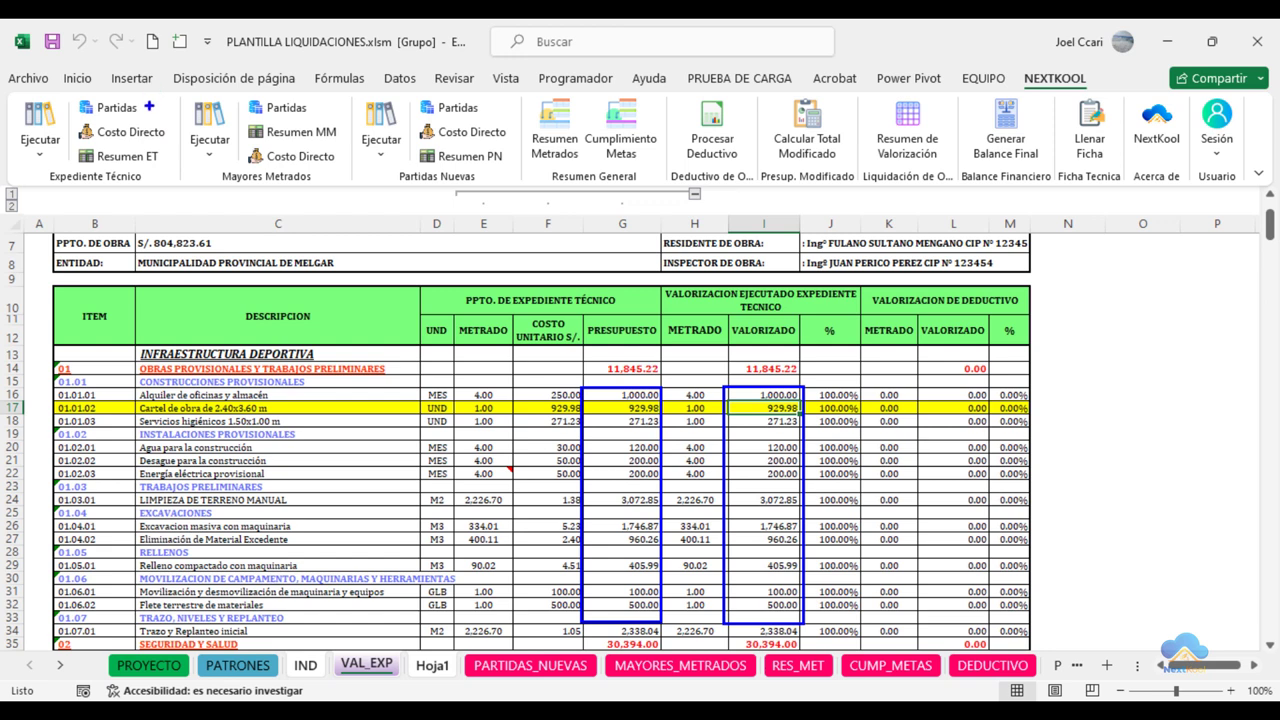
pyautogui.moveTo(146, 110); pyautogui.dragTo(266, 110)
pyautogui.moveTo(582, 354)
pyautogui.mouseDown()
pyautogui.moveTo(676, 394)
pyautogui.moveTo(672, 380)
pyautogui.moveTo(818, 376)
pyautogui.mouseUp()
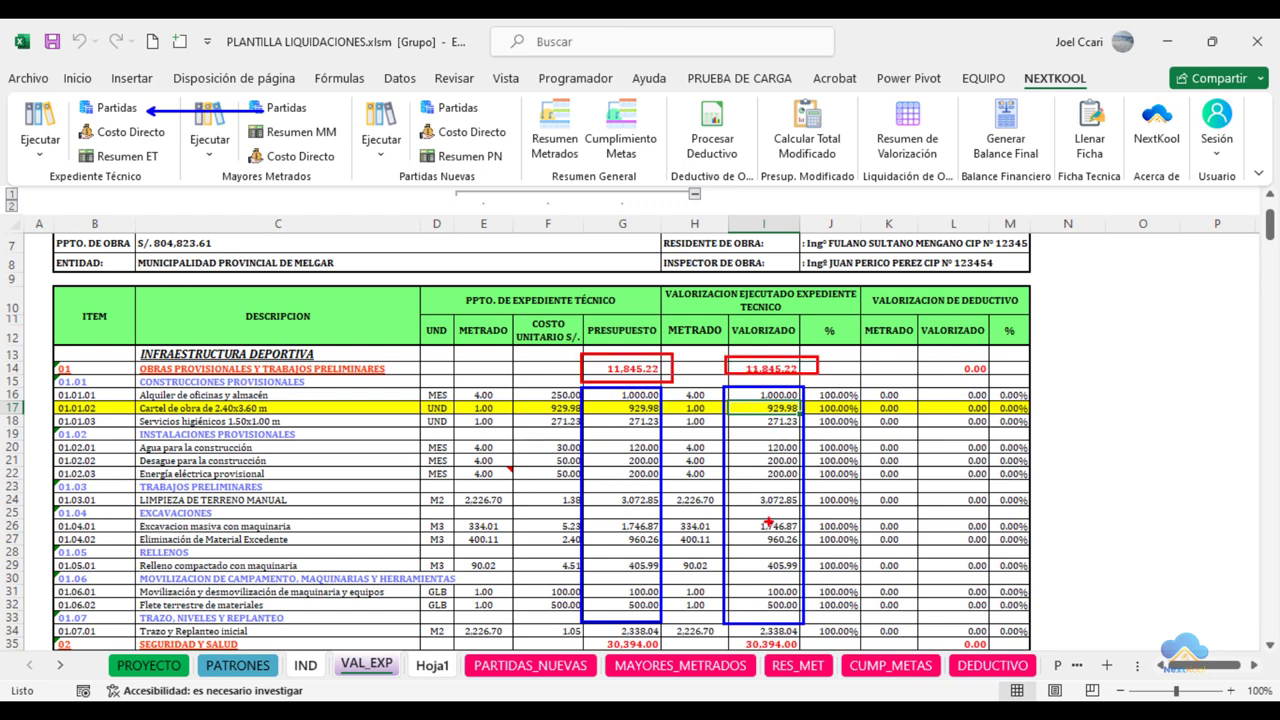
pyautogui.moveTo(729, 398); pyautogui.dragTo(800, 610)
pyautogui.moveTo(600, 397); pyautogui.dragTo(658, 607)
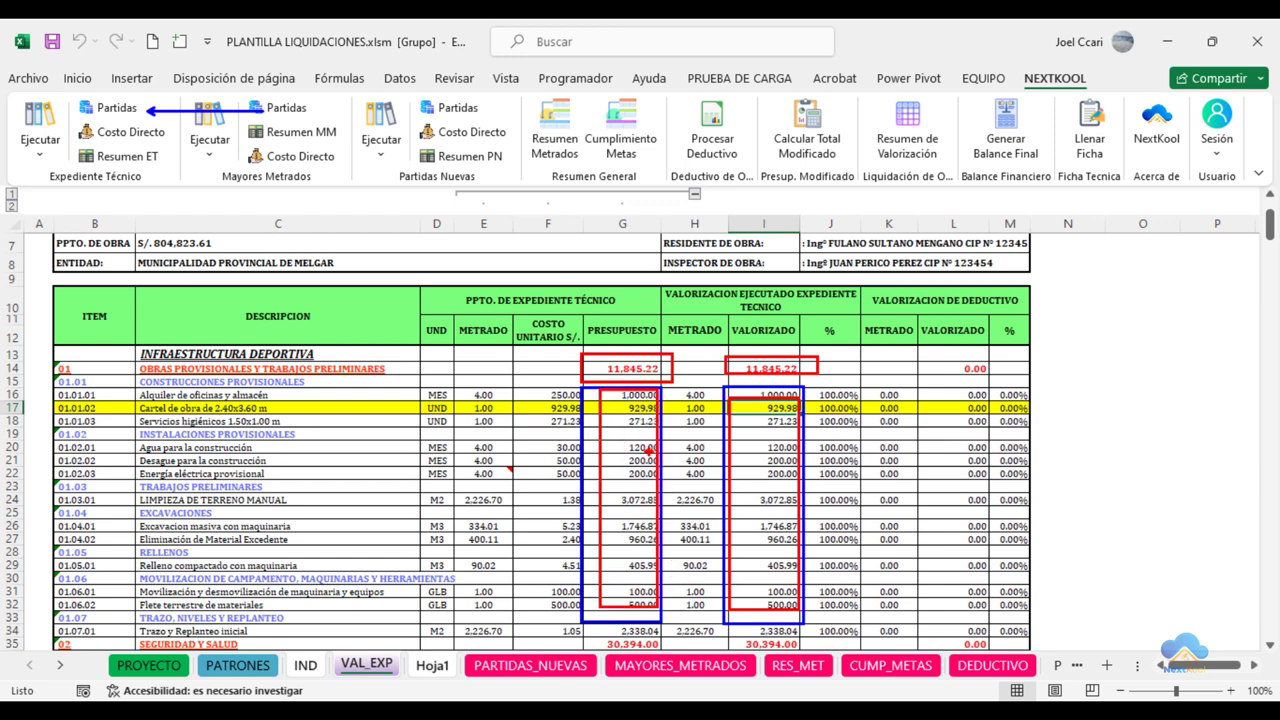
pyautogui.press('Escape')
# Step: Change the PRESUPUESTO amount of item 01.01.02, Cartel de obra de 2.40x3.60 m, in cell G17 to 929.99
pyautogui.click(629, 405)
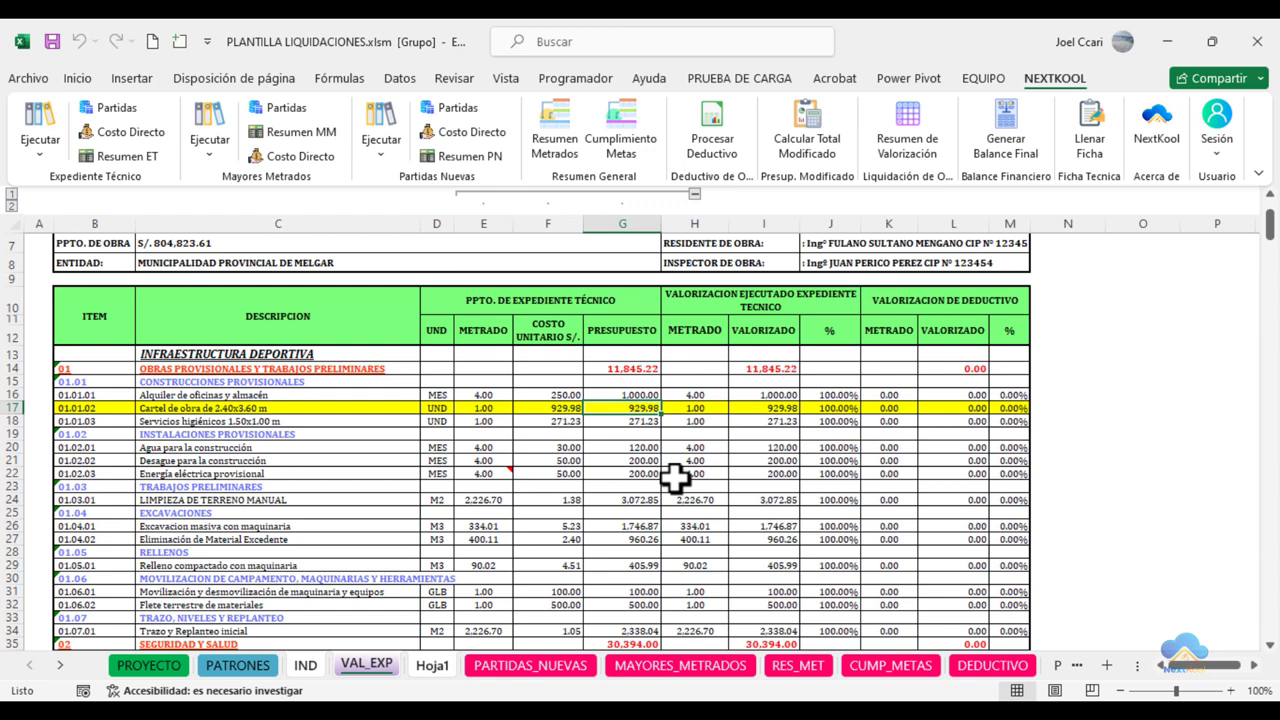
pyautogui.press('F2')
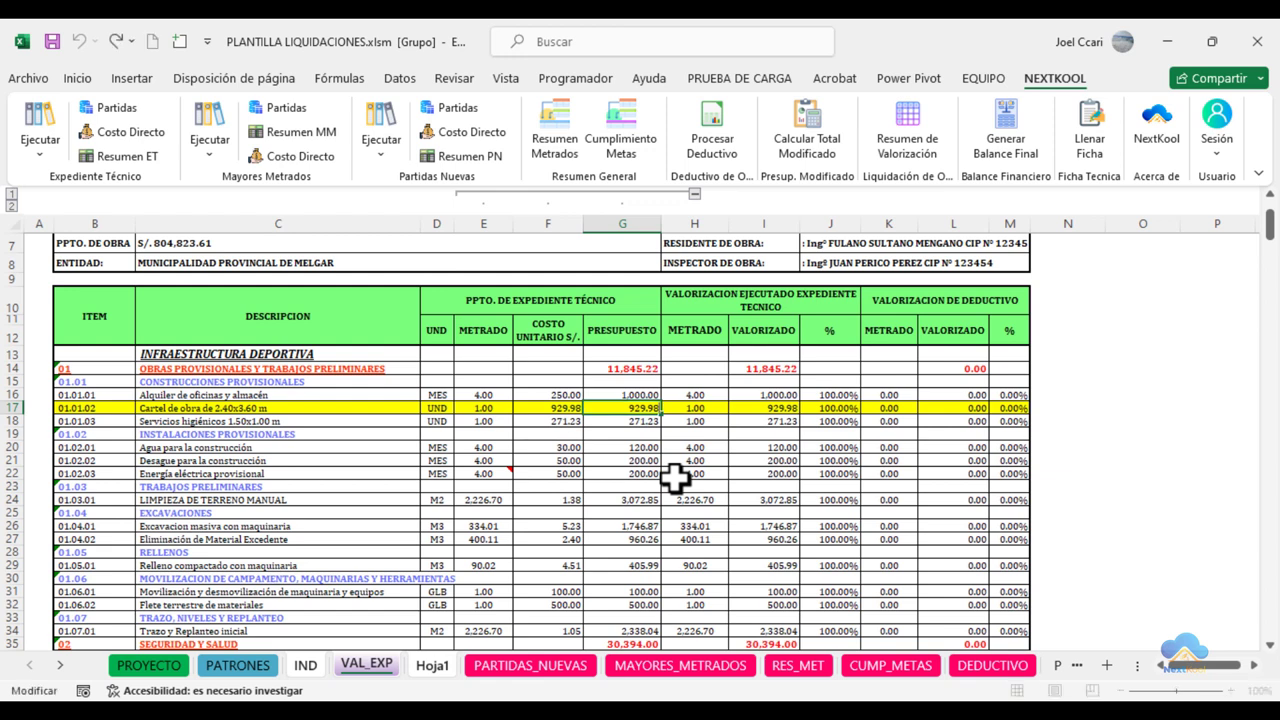
pyautogui.press('BackSpace')
pyautogui.press('Return')
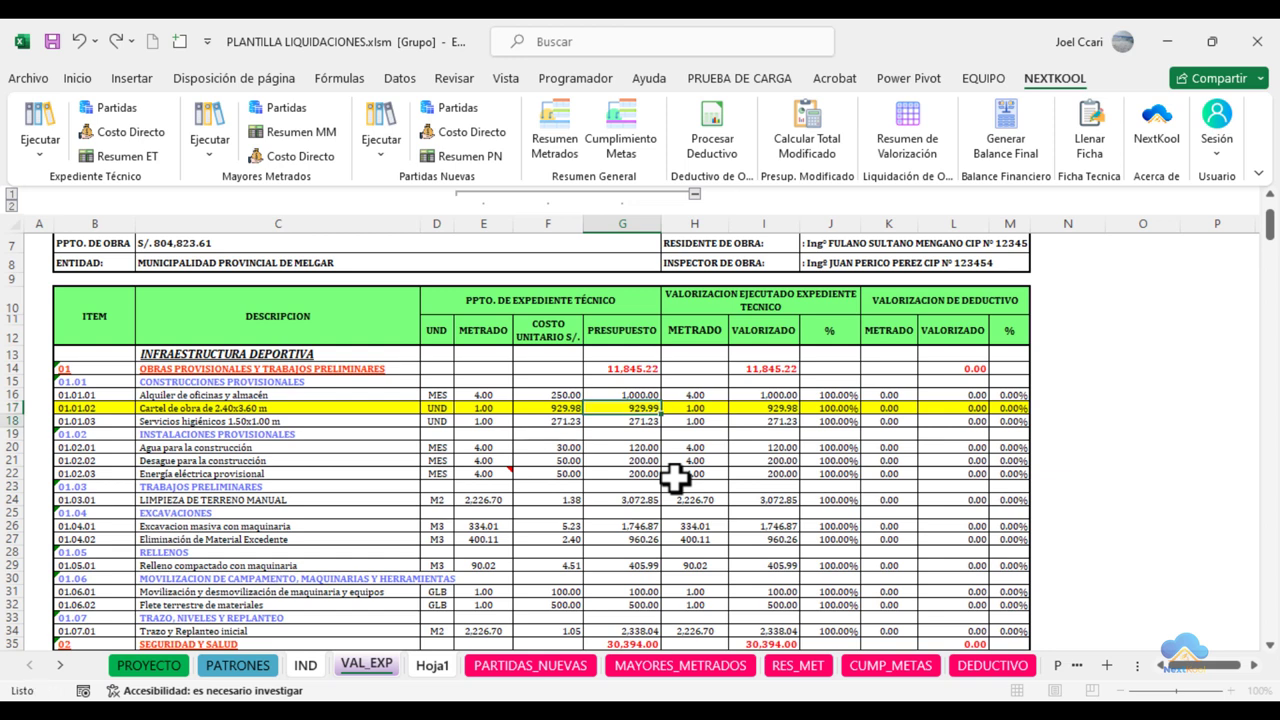
pyautogui.click(641, 408)
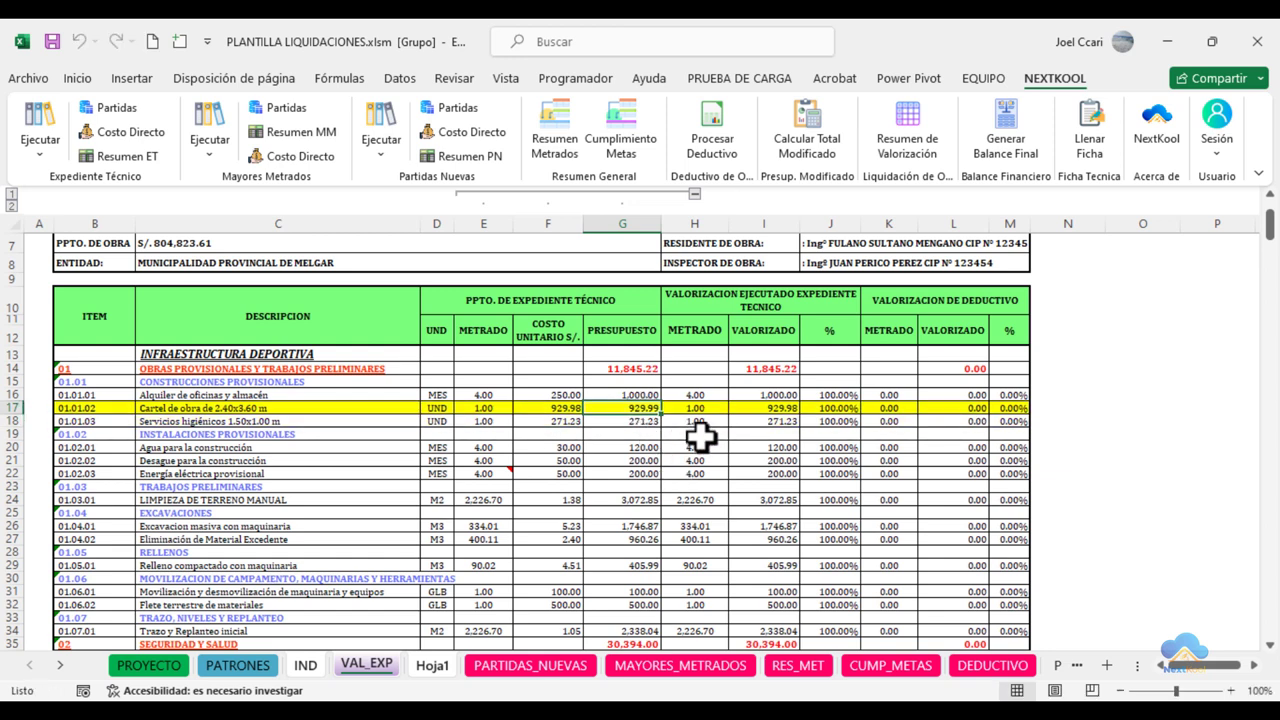
pyautogui.moveTo(596, 350); pyautogui.dragTo(670, 383)
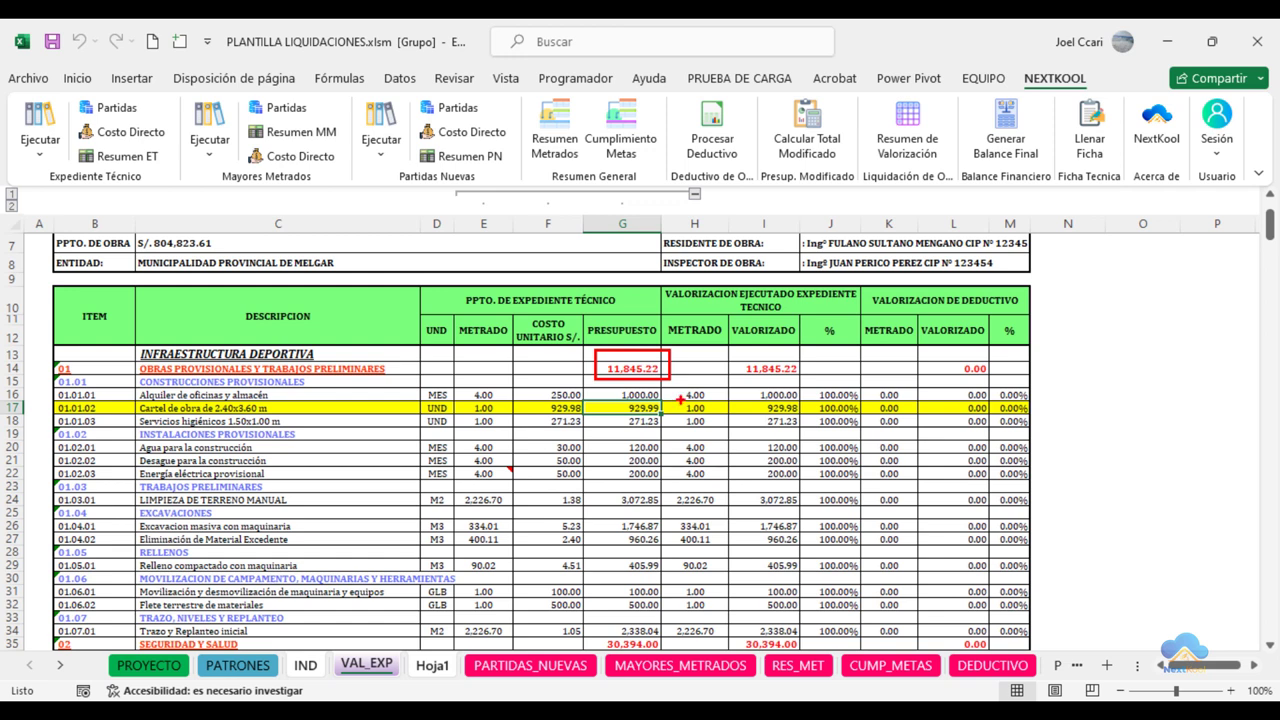
pyautogui.press('e')
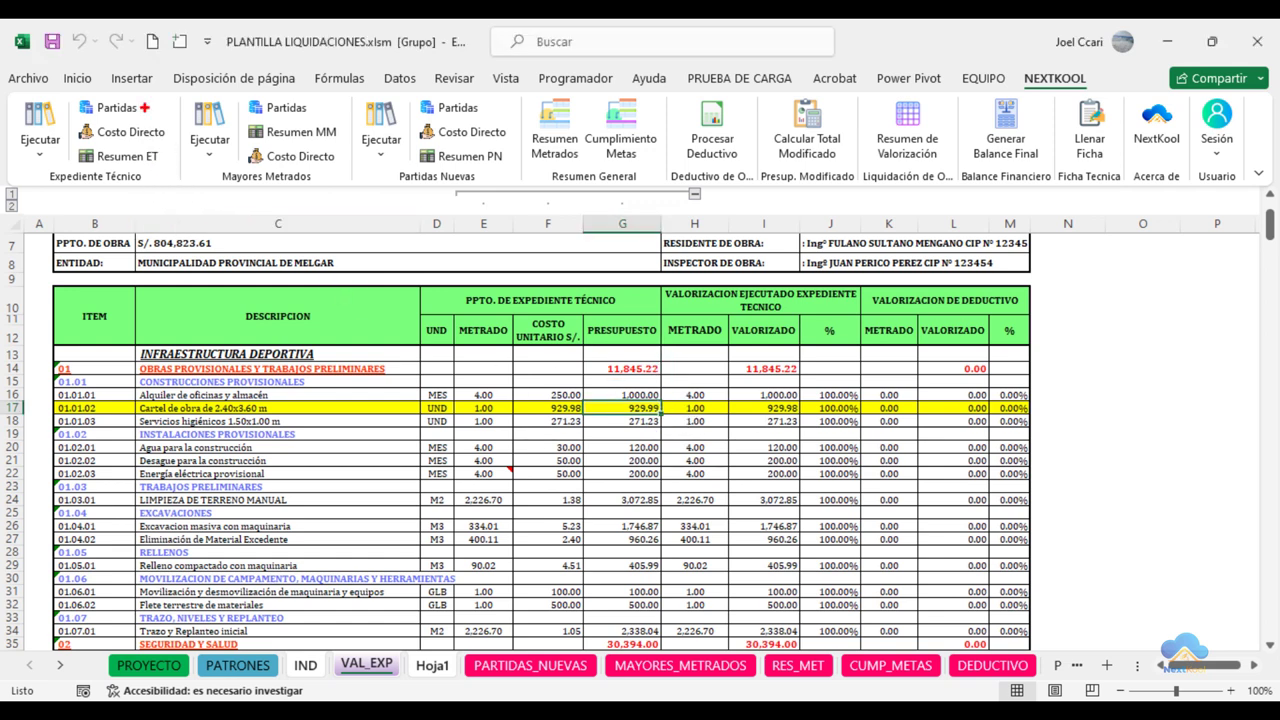
pyautogui.moveTo(145, 107); pyautogui.dragTo(218, 183)
pyautogui.moveTo(589, 355); pyautogui.dragTo(671, 379)
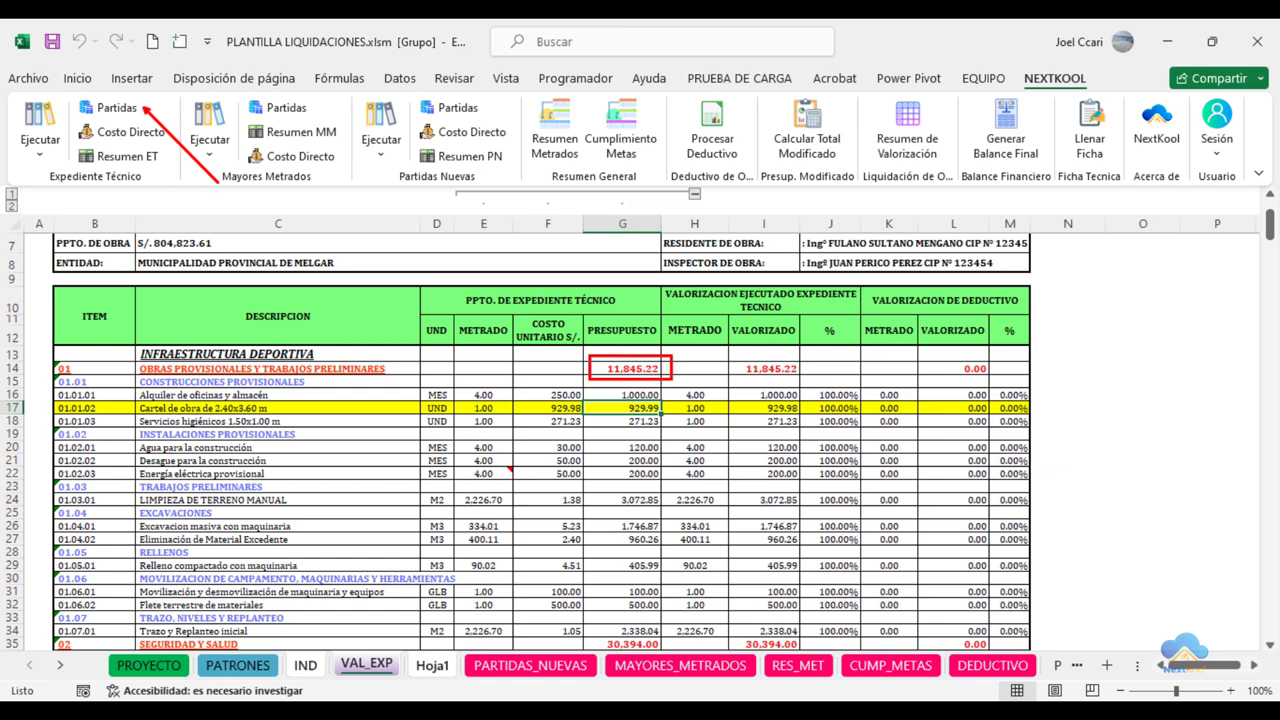
pyautogui.moveTo(616, 397); pyautogui.dragTo(672, 417)
pyautogui.press('Escape')
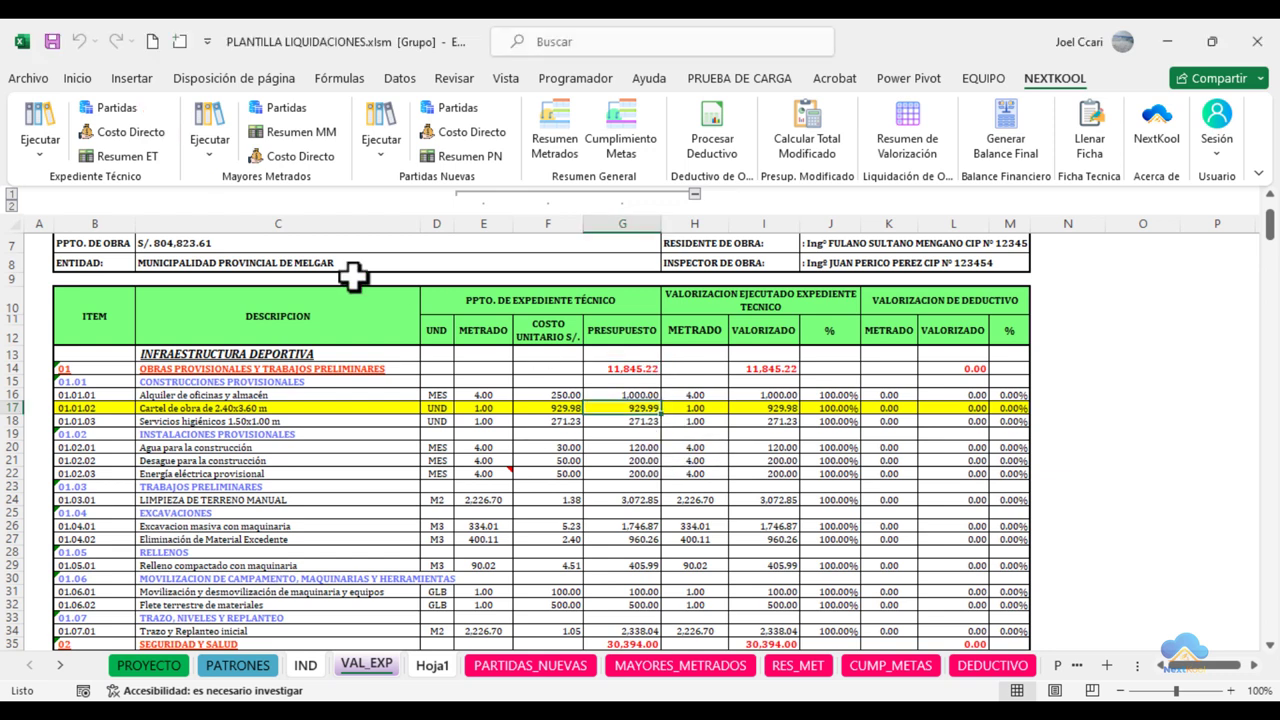
# Step: Recalculate the Expediente Técnico title totals with NextKool's Partidas calculation and dismiss the notice
pyautogui.click(127, 112)
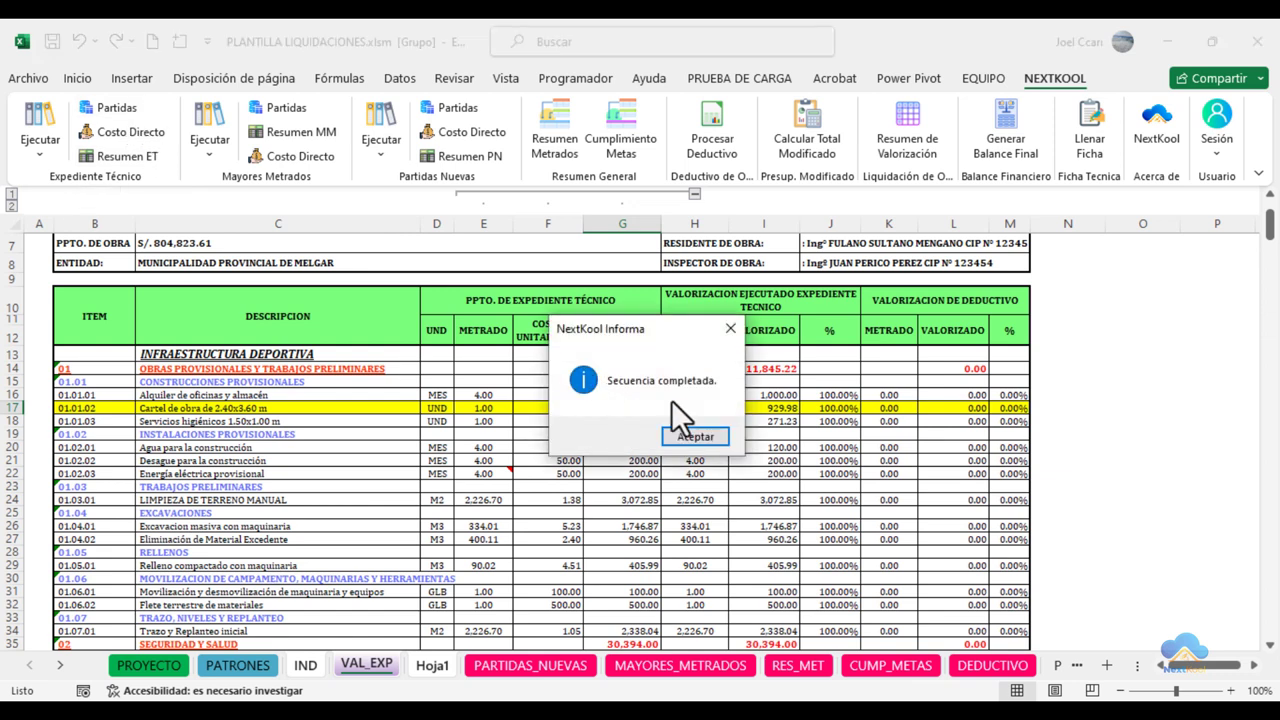
pyautogui.moveTo(657, 337); pyautogui.dragTo(876, 306)
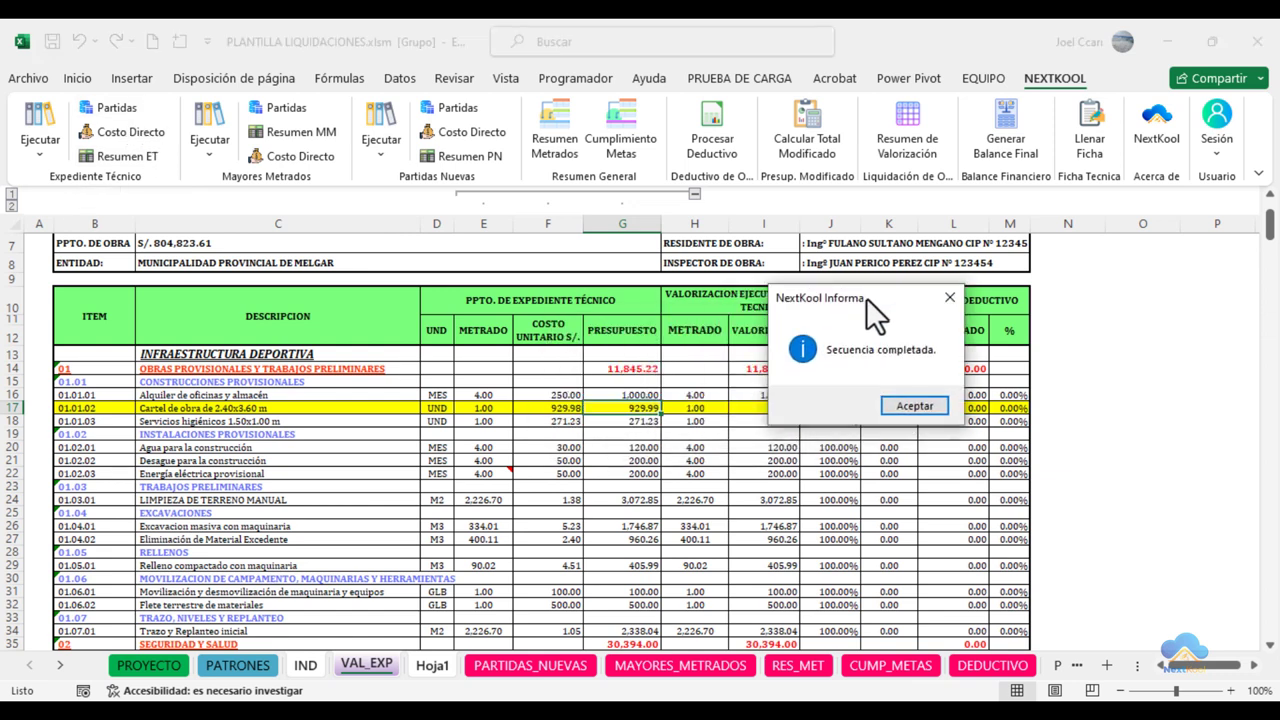
pyautogui.click(914, 405)
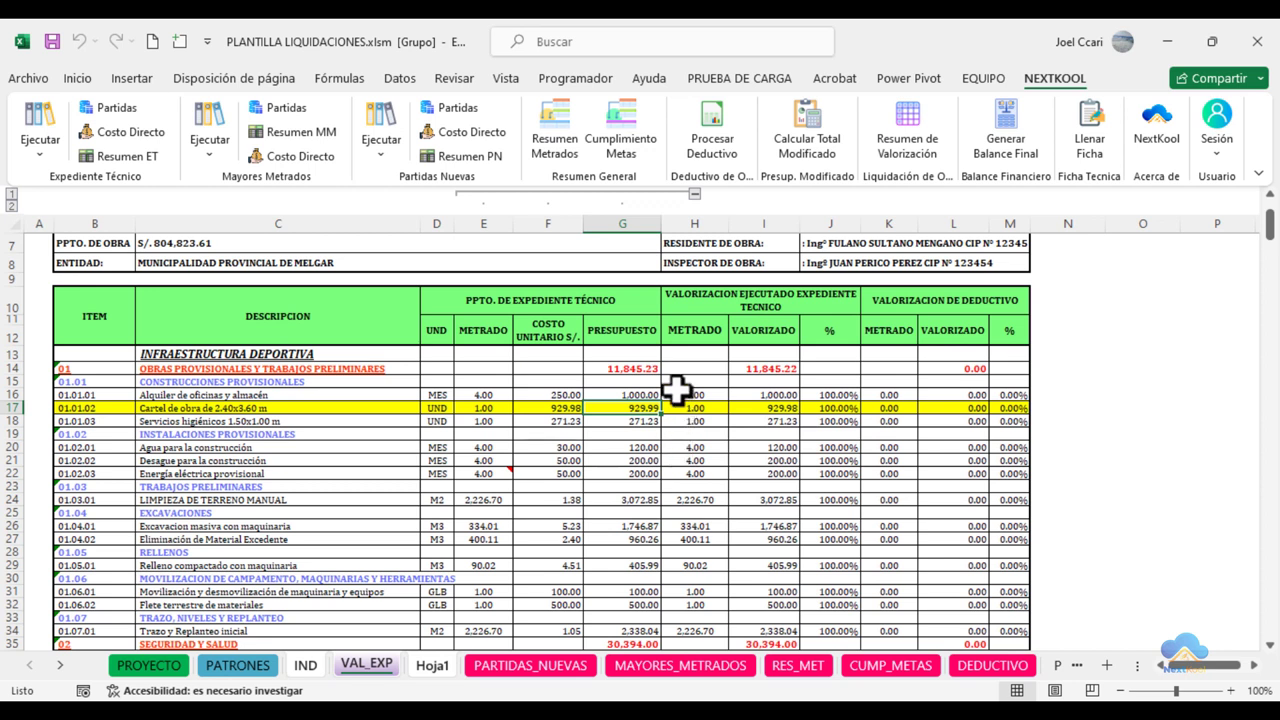
pyautogui.moveTo(596, 355); pyautogui.dragTo(675, 382)
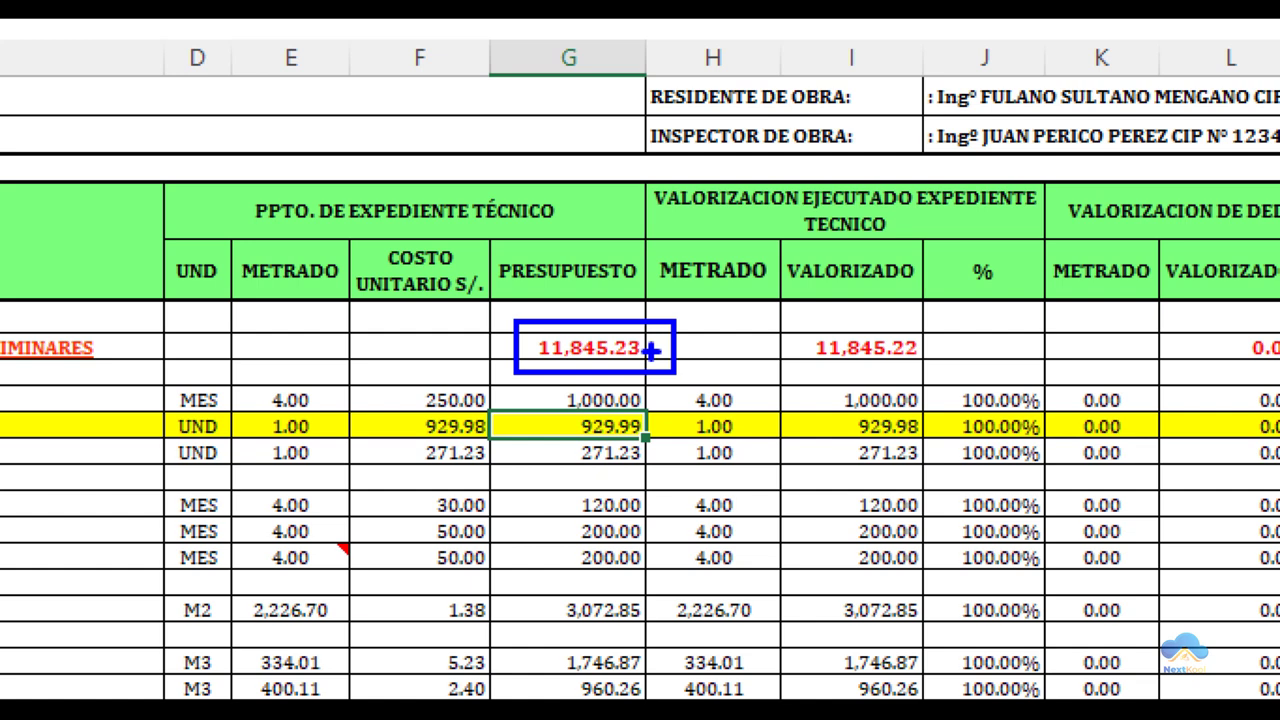
pyautogui.moveTo(553, 403)
pyautogui.mouseDown()
pyautogui.moveTo(585, 445)
pyautogui.moveTo(670, 452)
pyautogui.moveTo(616, 388)
pyautogui.moveTo(521, 442)
pyautogui.mouseUp()
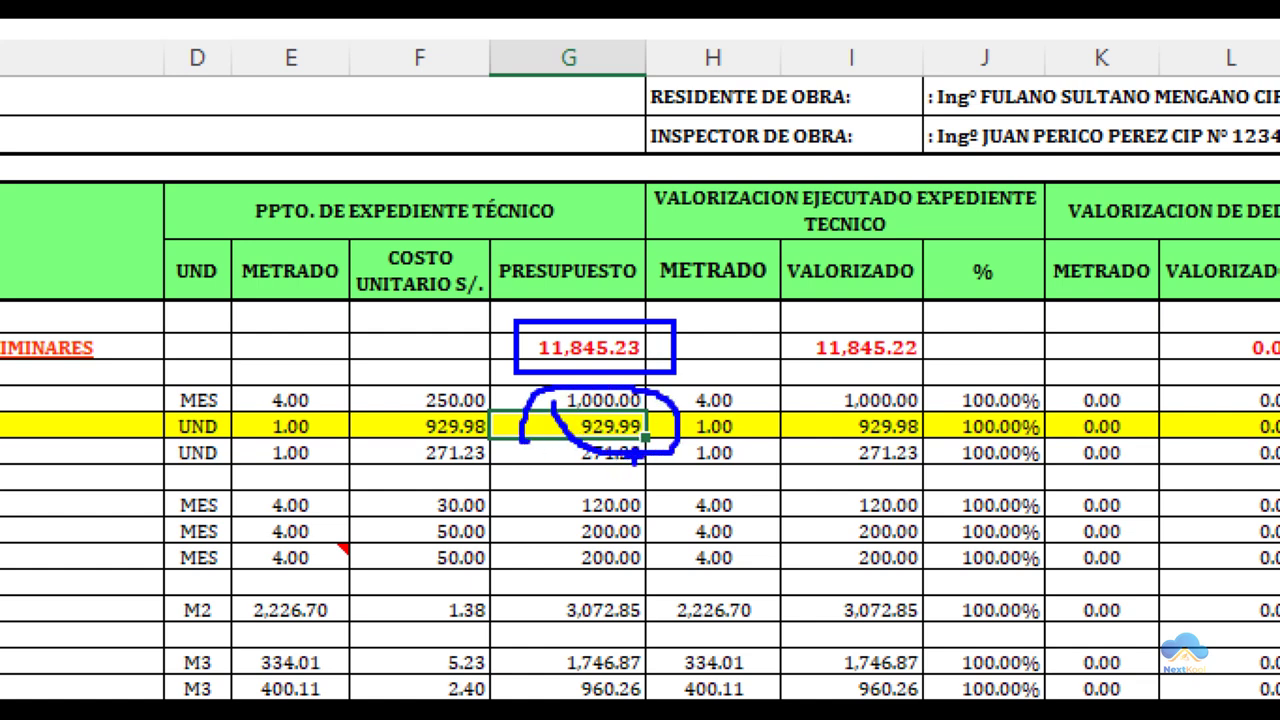
pyautogui.press('Escape')
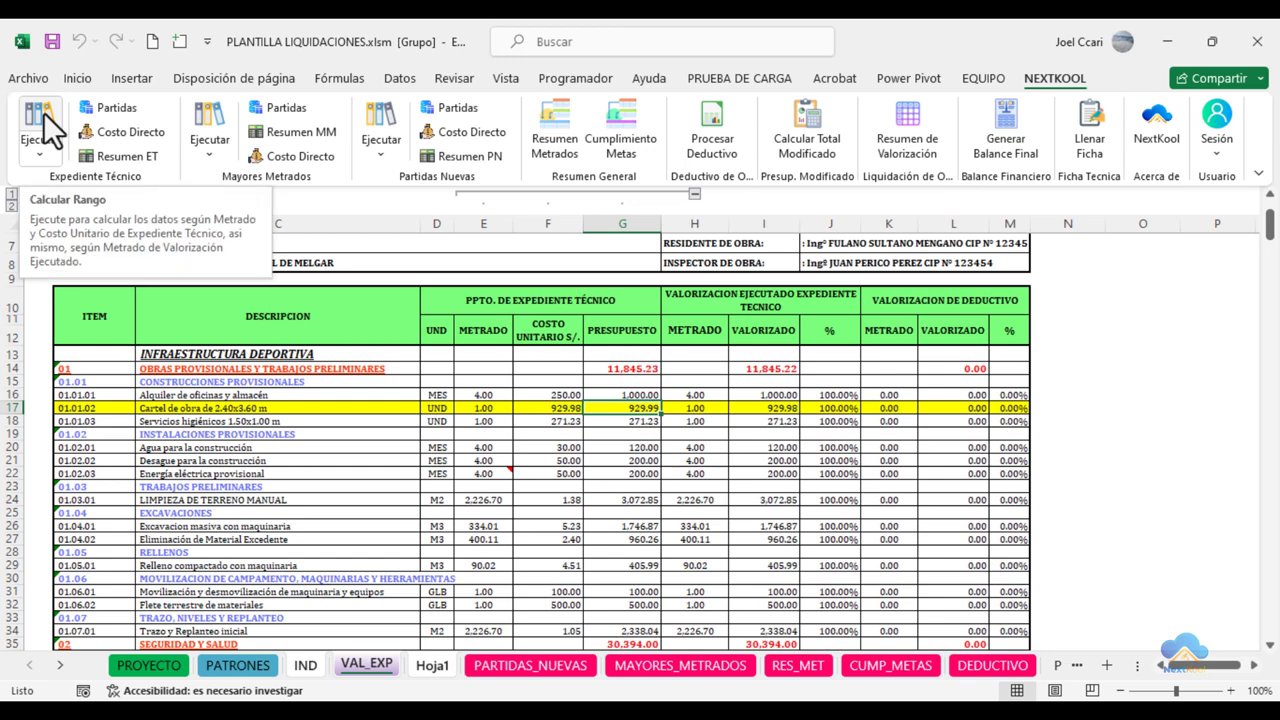
# Step: Review the PRESUPUESTO totals of the title rows from OBRAS PROVISIONALES Y TRABAJOS PRELIMINARES down to GRASS SINTETICO Y GRADERIOS
pyautogui.click(644, 368)
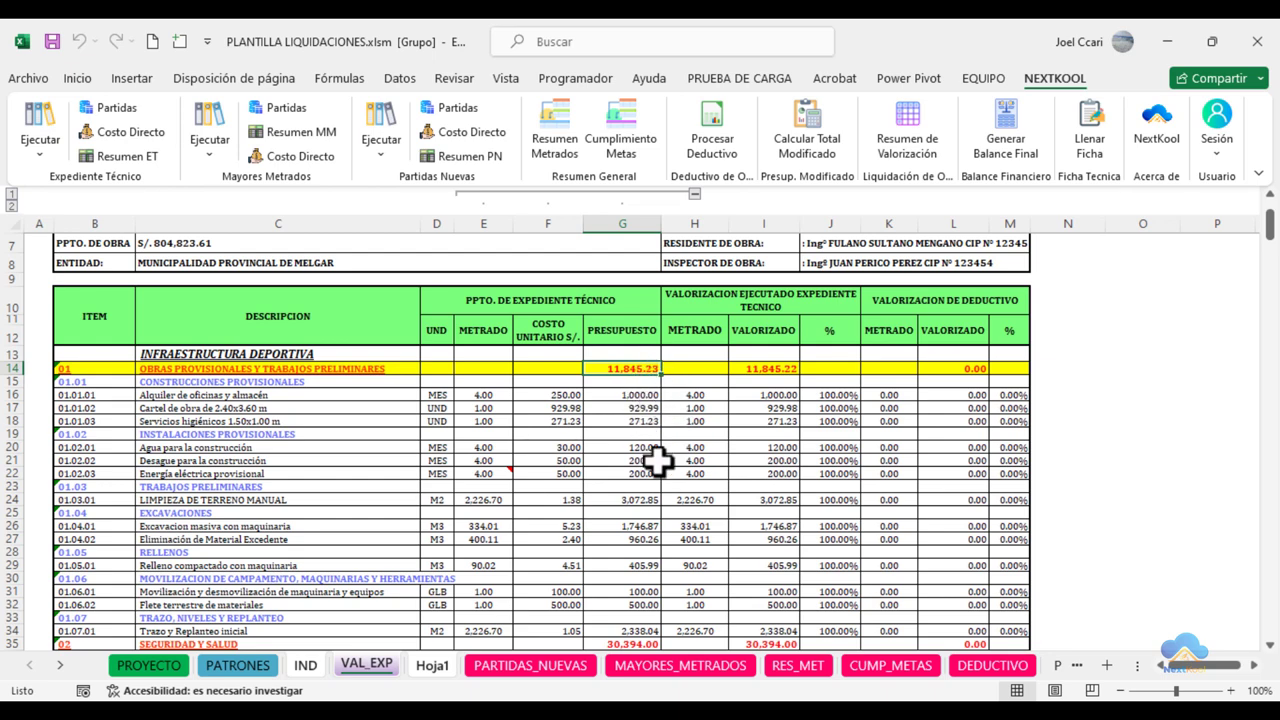
pyautogui.scroll(-3, 658, 460)
pyautogui.scroll(4, 658, 460)
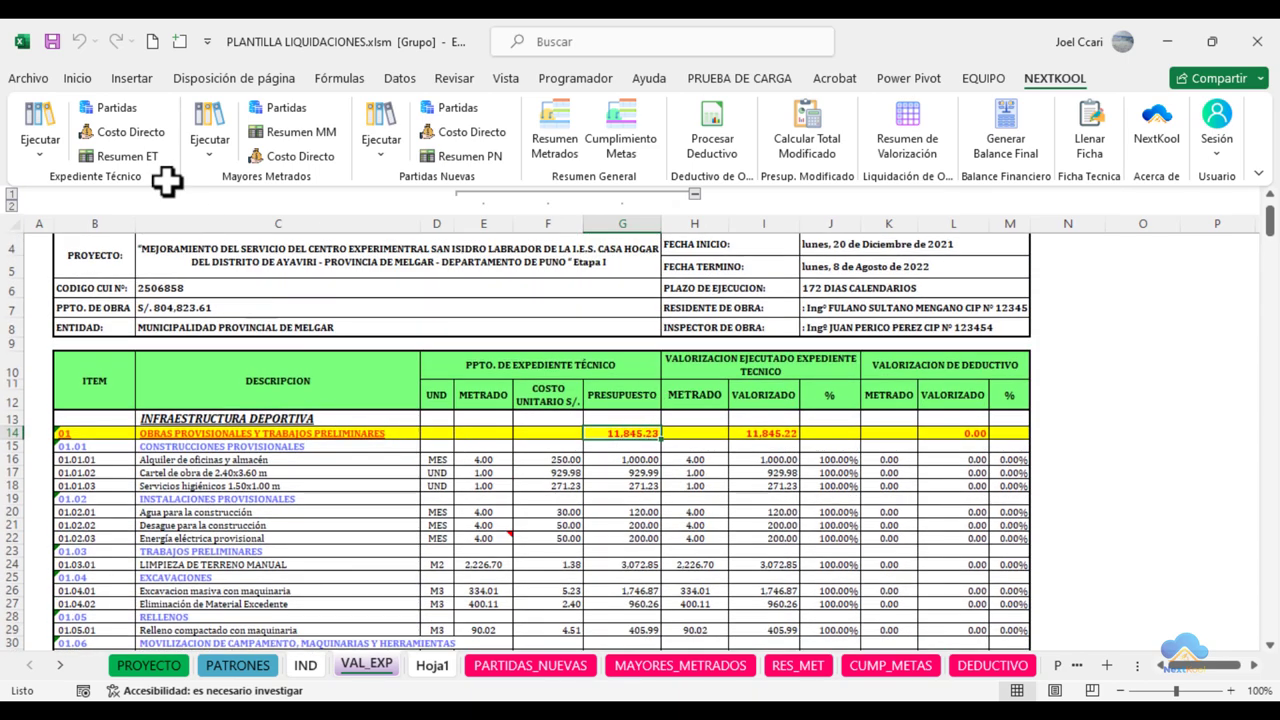
pyautogui.scroll(-4, 634, 426)
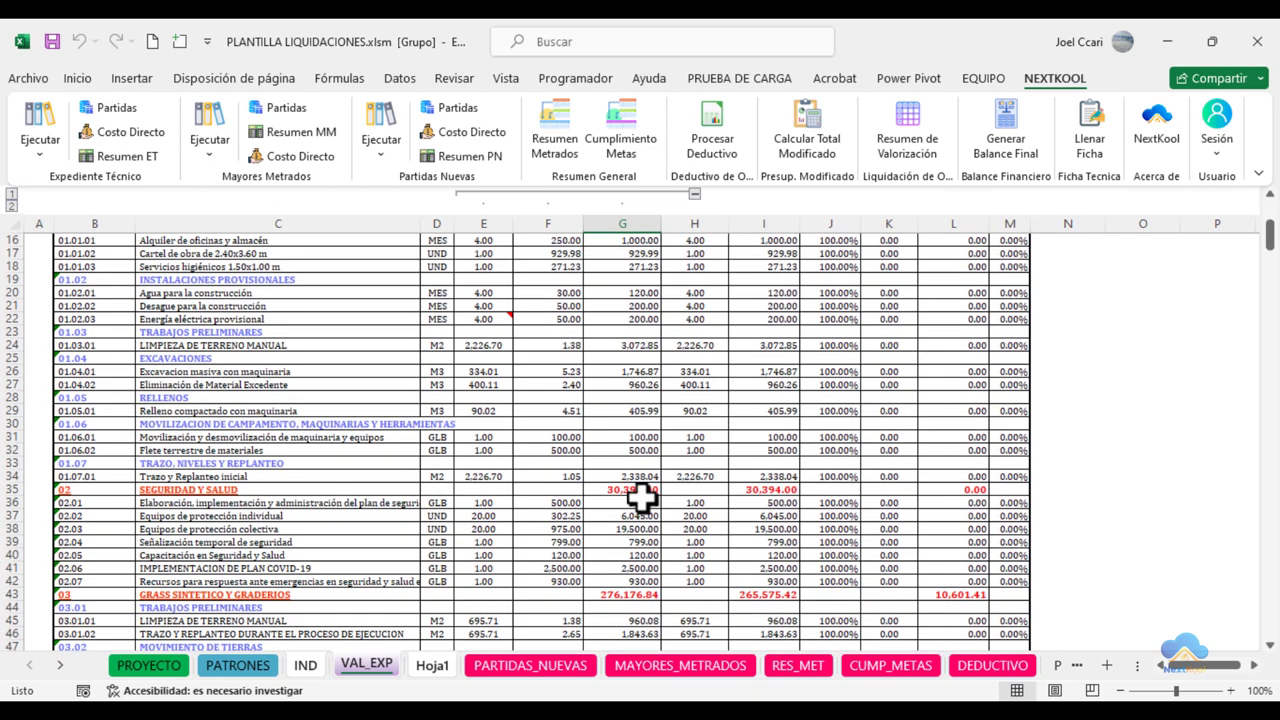
pyautogui.click(641, 593)
pyautogui.scroll(-6, 641, 591)
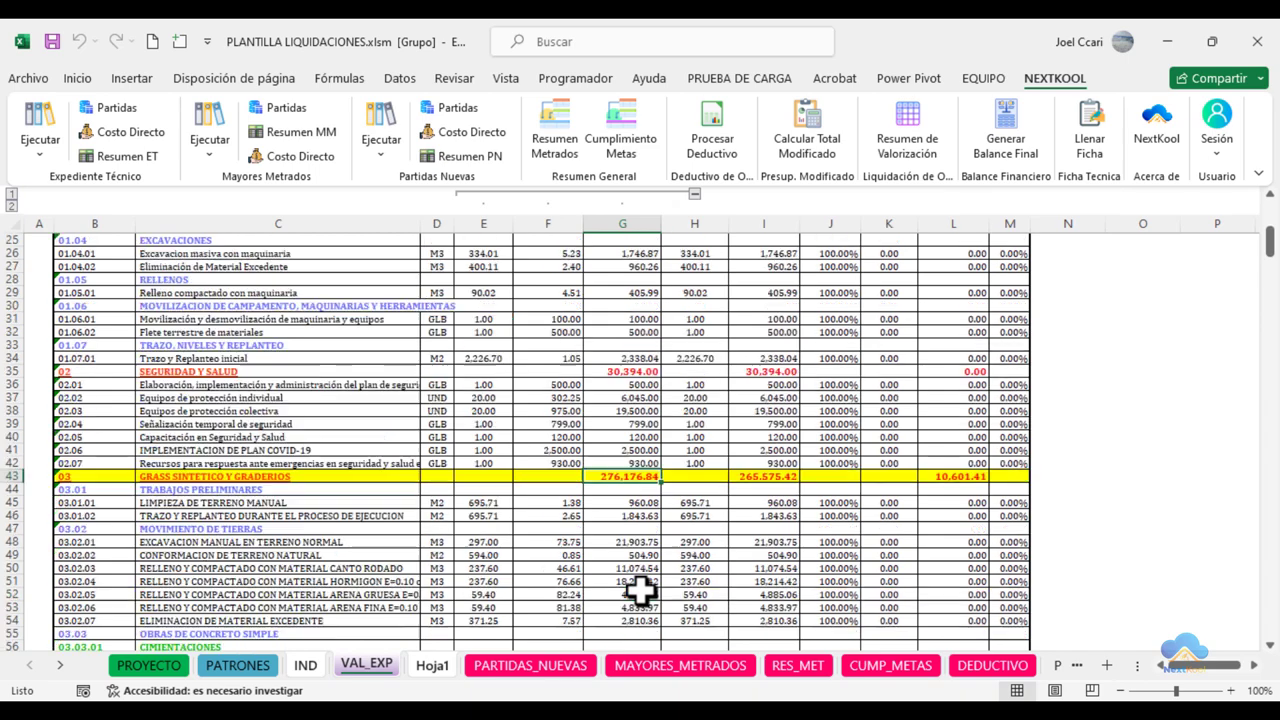
# Step: Examine the direct cost, expenses and total cost block and the RESUMEN DE VALORIZACION FINAL DE LA OBRA table at the end of VAL_EXP
pyautogui.scroll(-9, 641, 591)
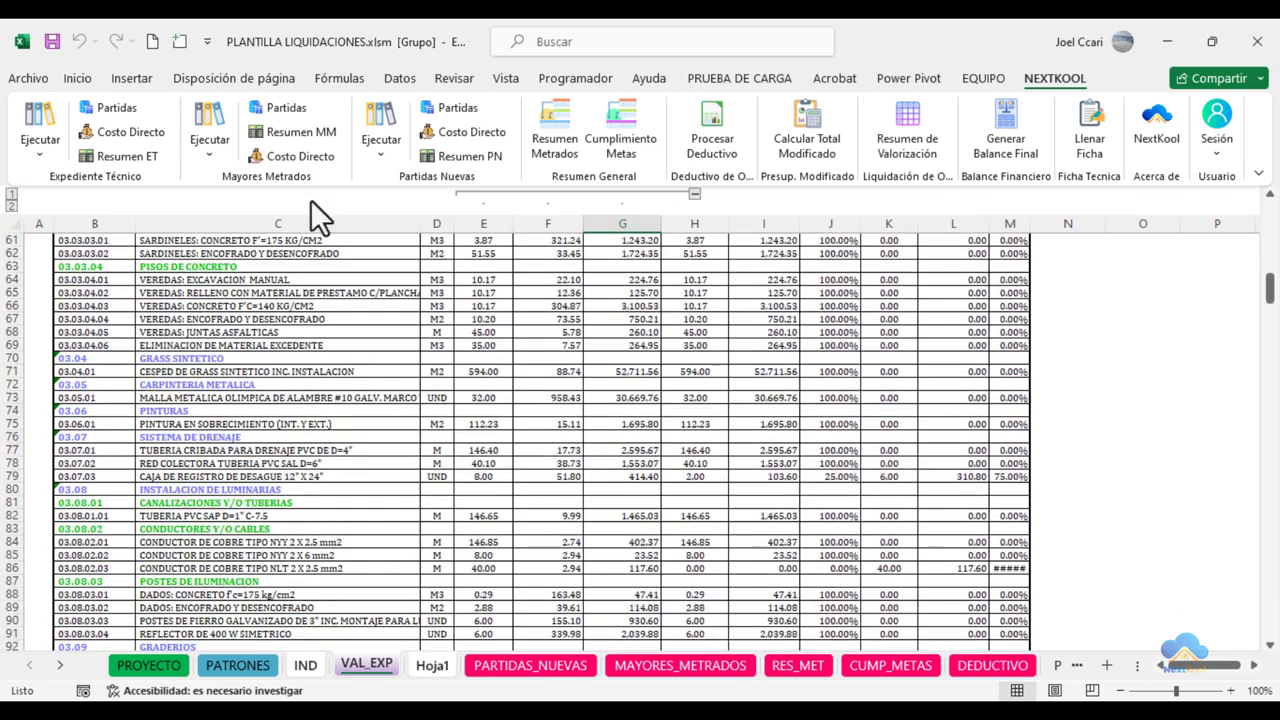
pyautogui.click(208, 130)
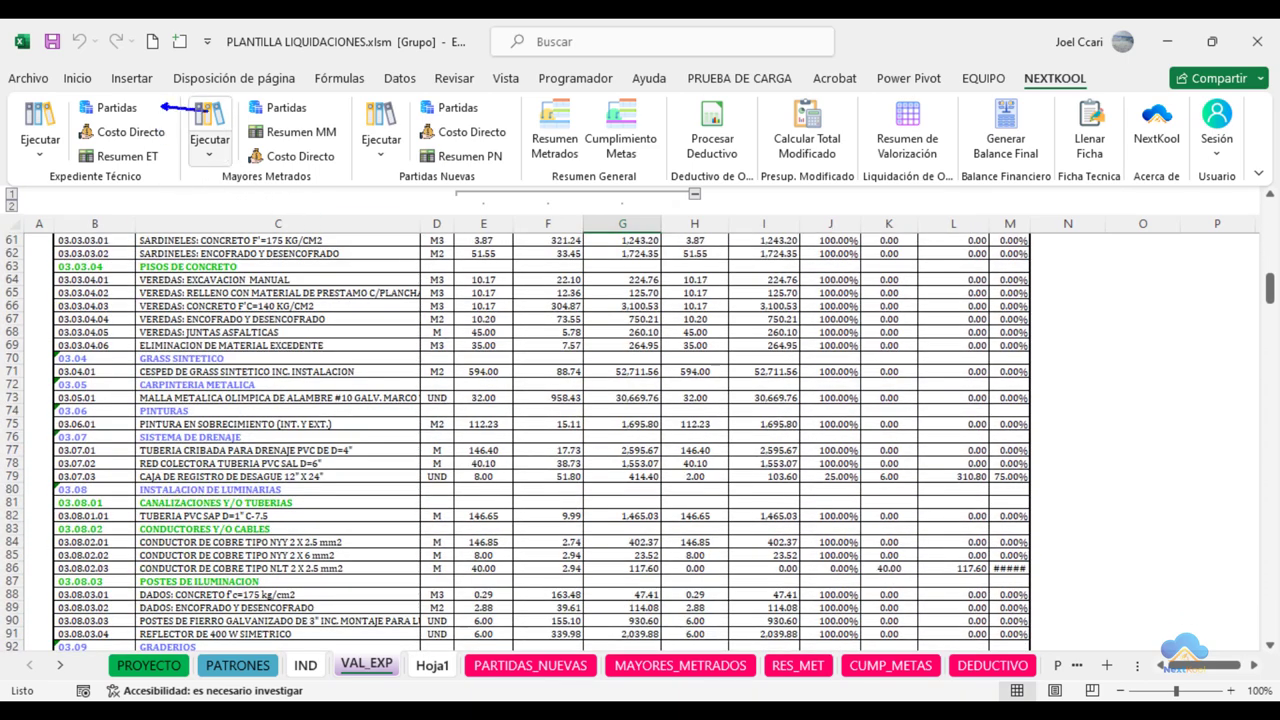
pyautogui.moveTo(198, 108); pyautogui.dragTo(282, 118)
pyautogui.scroll(-5, 1011, 443)
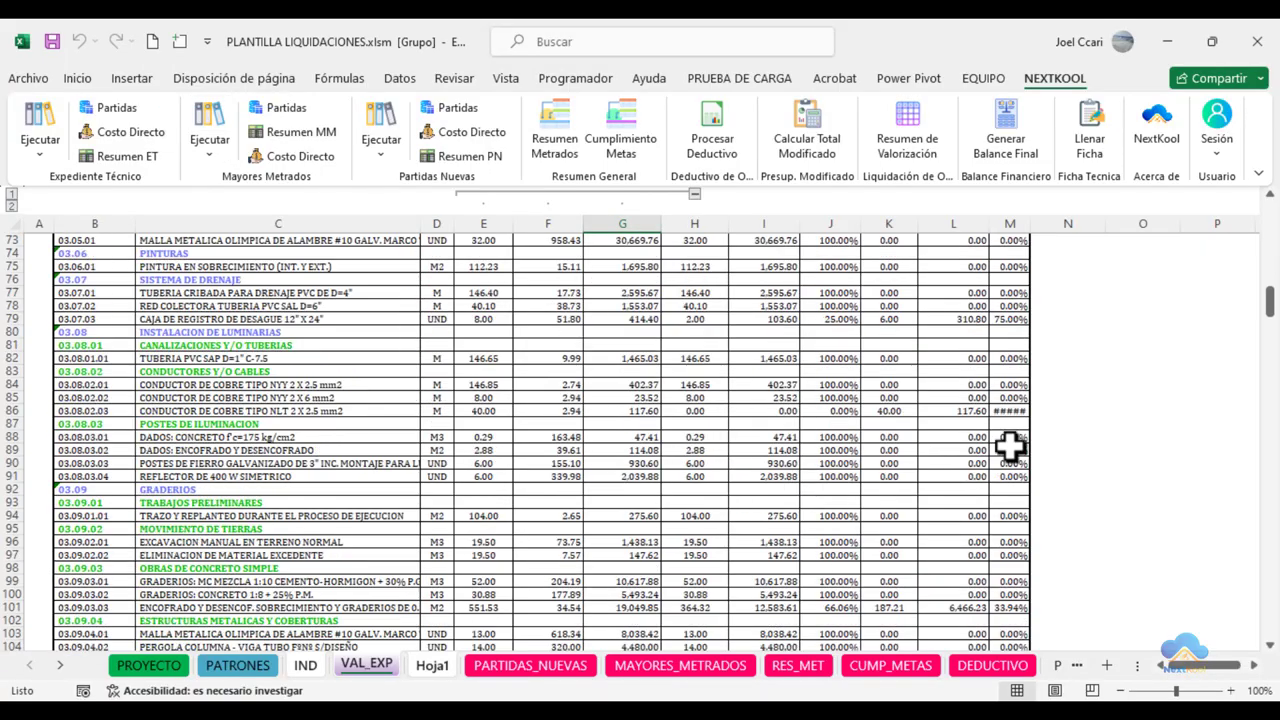
pyautogui.moveTo(1273, 338); pyautogui.dragTo(1261, 628)
pyautogui.moveTo(125, 313)
pyautogui.mouseDown()
pyautogui.moveTo(256, 392)
pyautogui.moveTo(985, 400)
pyautogui.moveTo(1047, 424)
pyautogui.mouseUp()
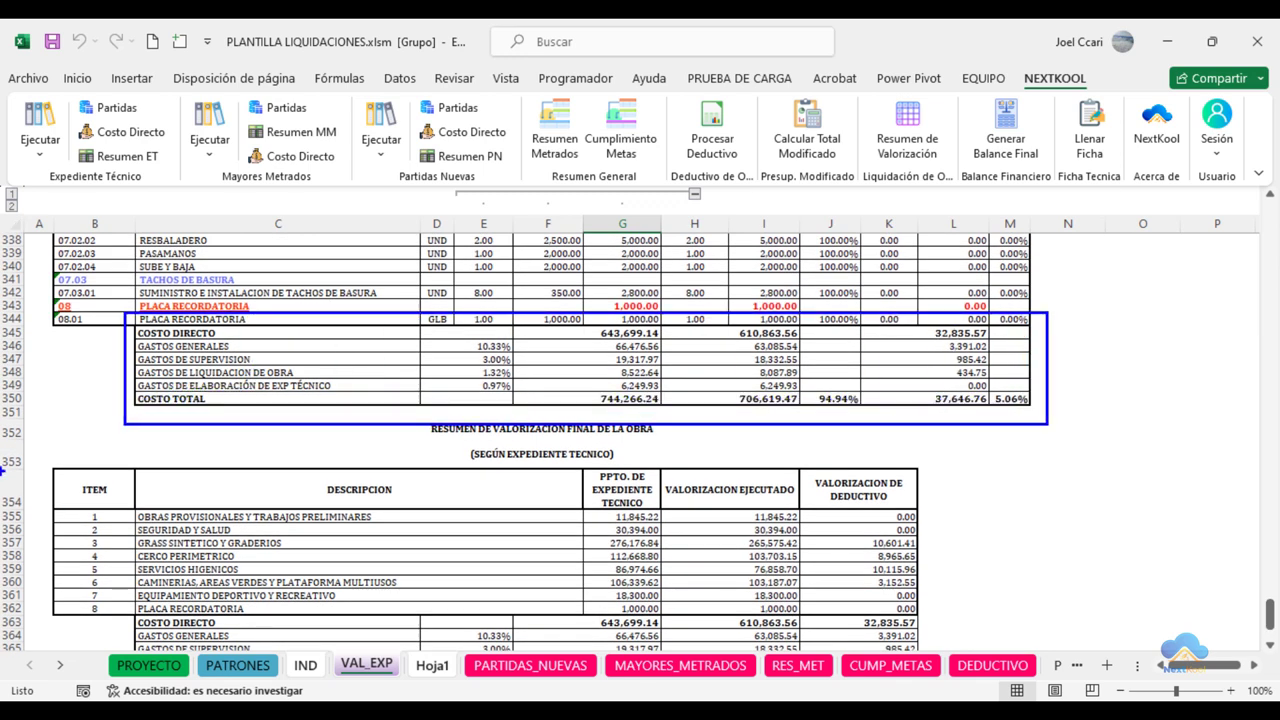
pyautogui.moveTo(30, 458)
pyautogui.mouseDown()
pyautogui.moveTo(131, 559)
pyautogui.moveTo(977, 631)
pyautogui.mouseUp()
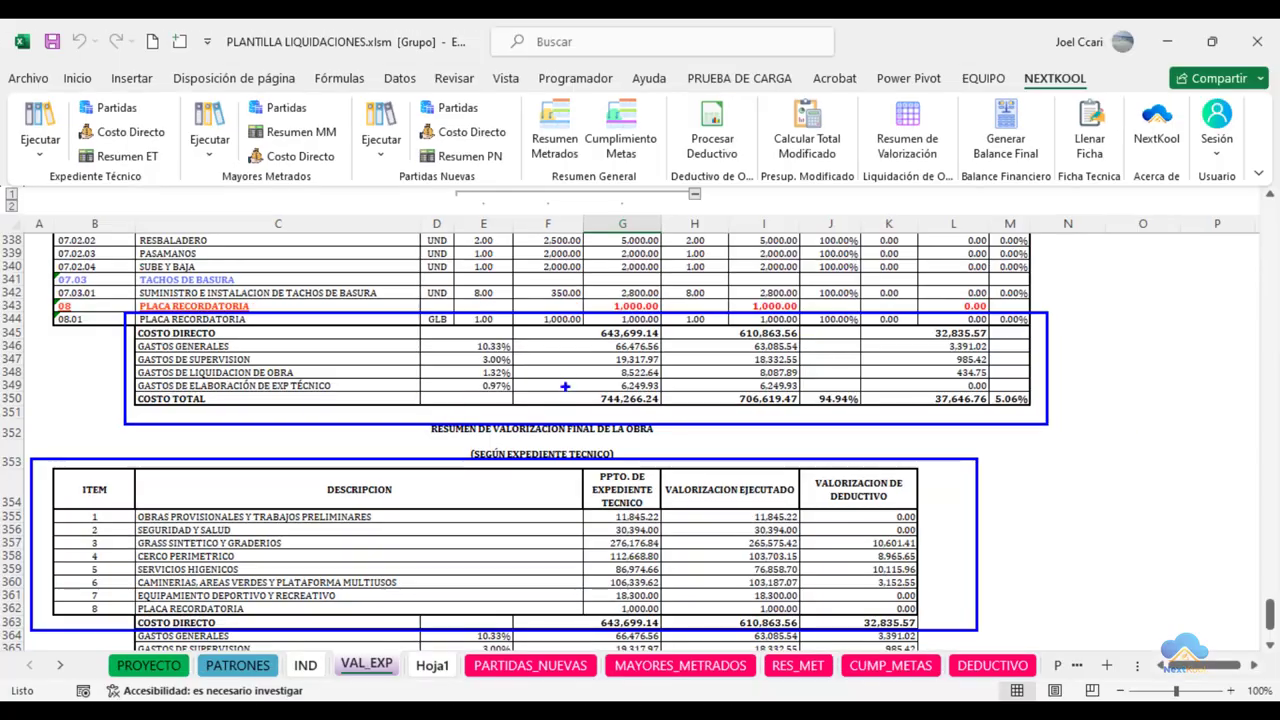
pyautogui.press('Escape')
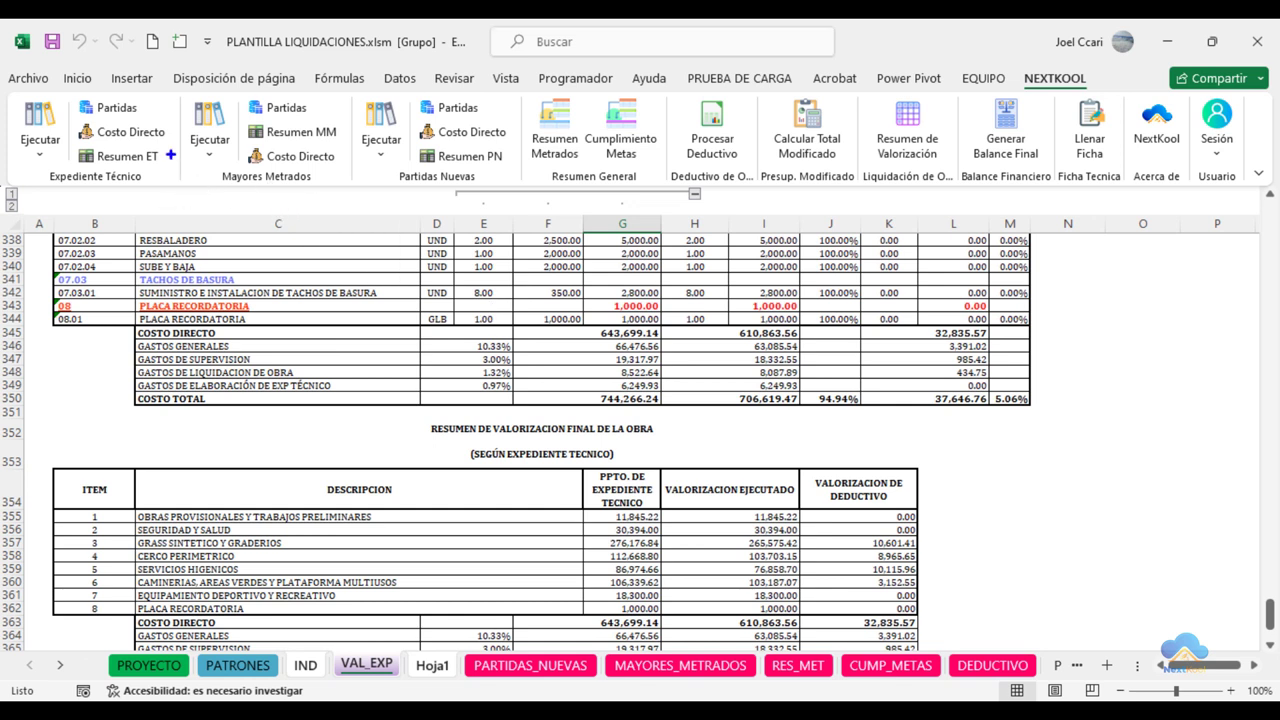
pyautogui.hotkey('ctrl', '2')
pyautogui.moveTo(589, 323); pyautogui.dragTo(677, 345)
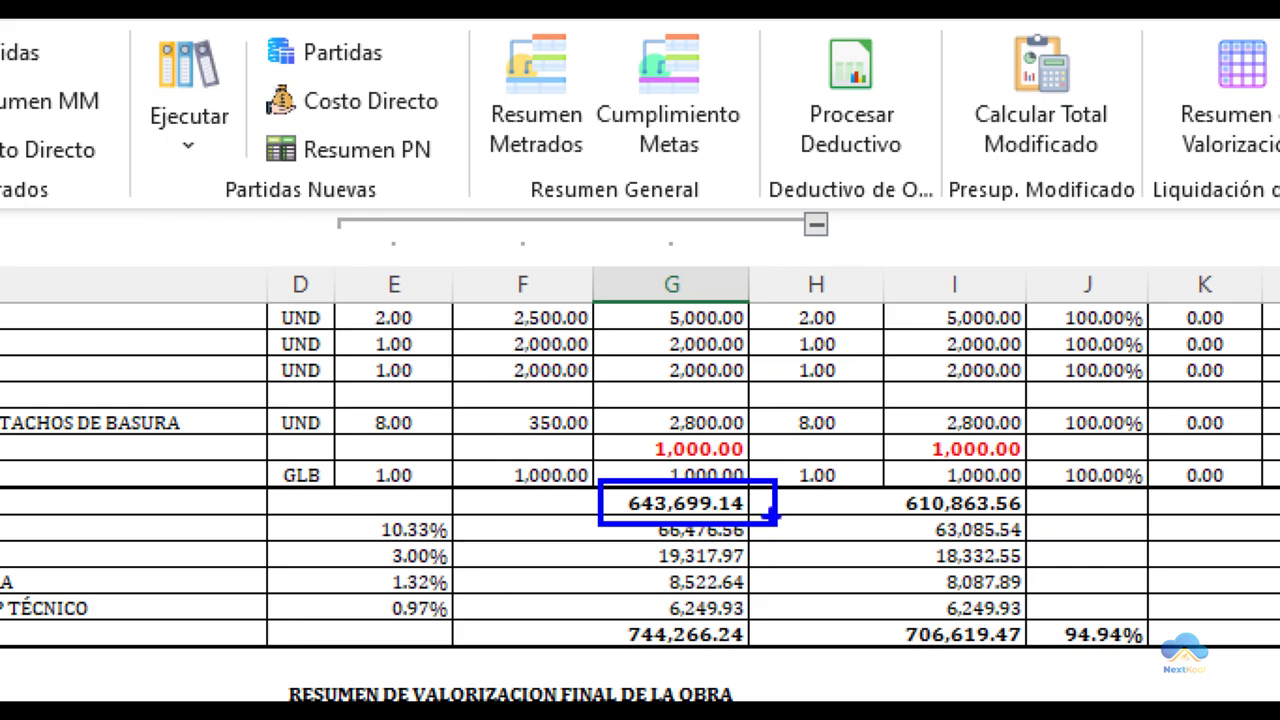
pyautogui.press('Escape')
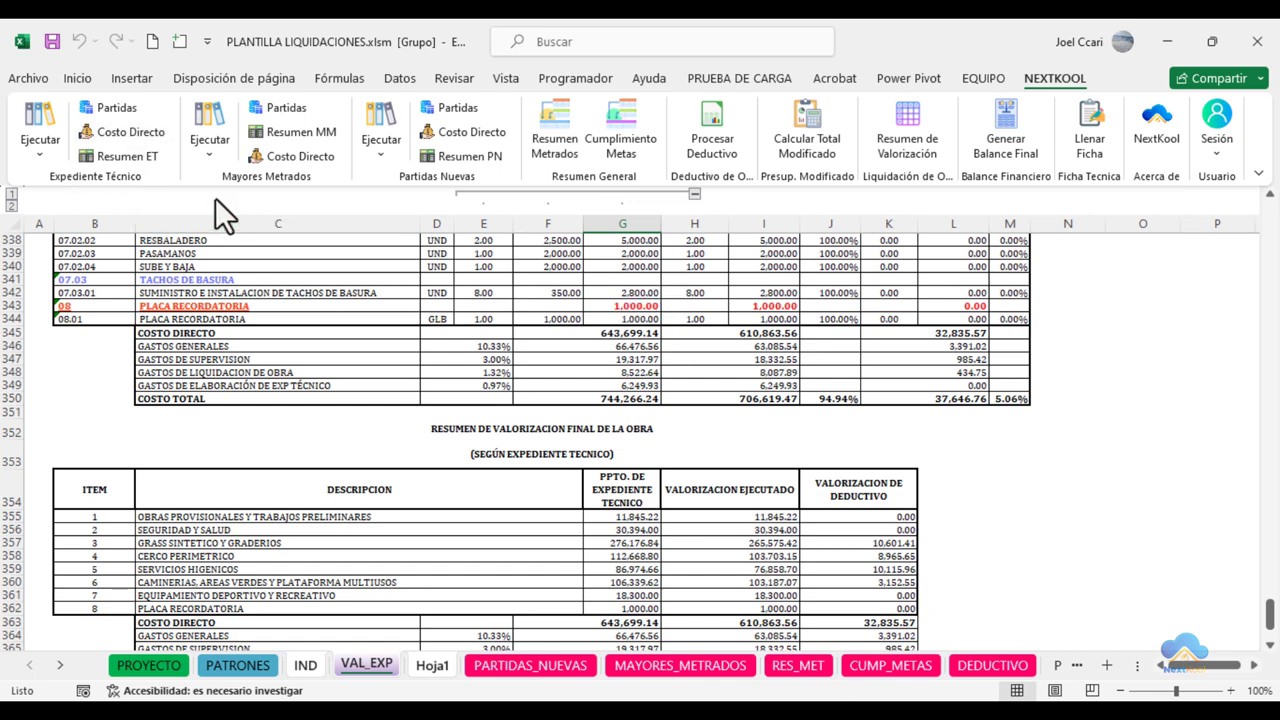
# Step: Recalculate the Expediente Técnico's Costo Directo with NextKool, dismiss the notice and compare the direct cost with the one in the summary table
pyautogui.click(140, 134)
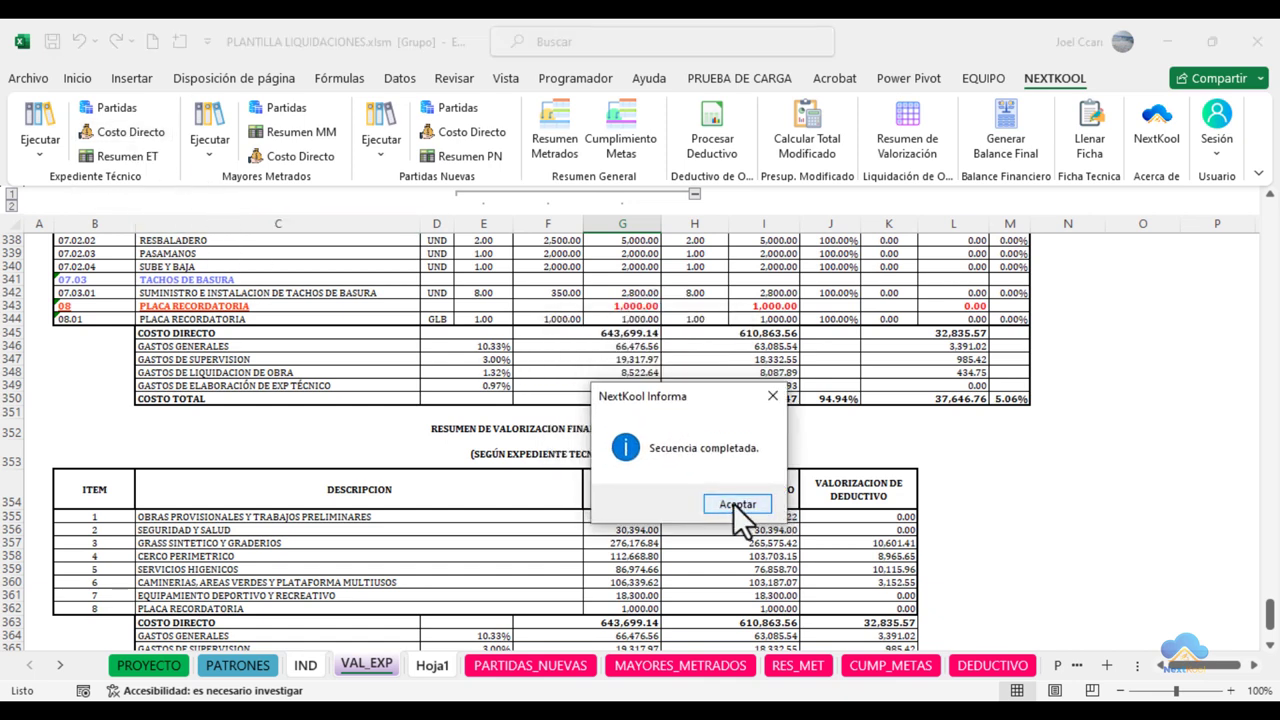
pyautogui.click(736, 503)
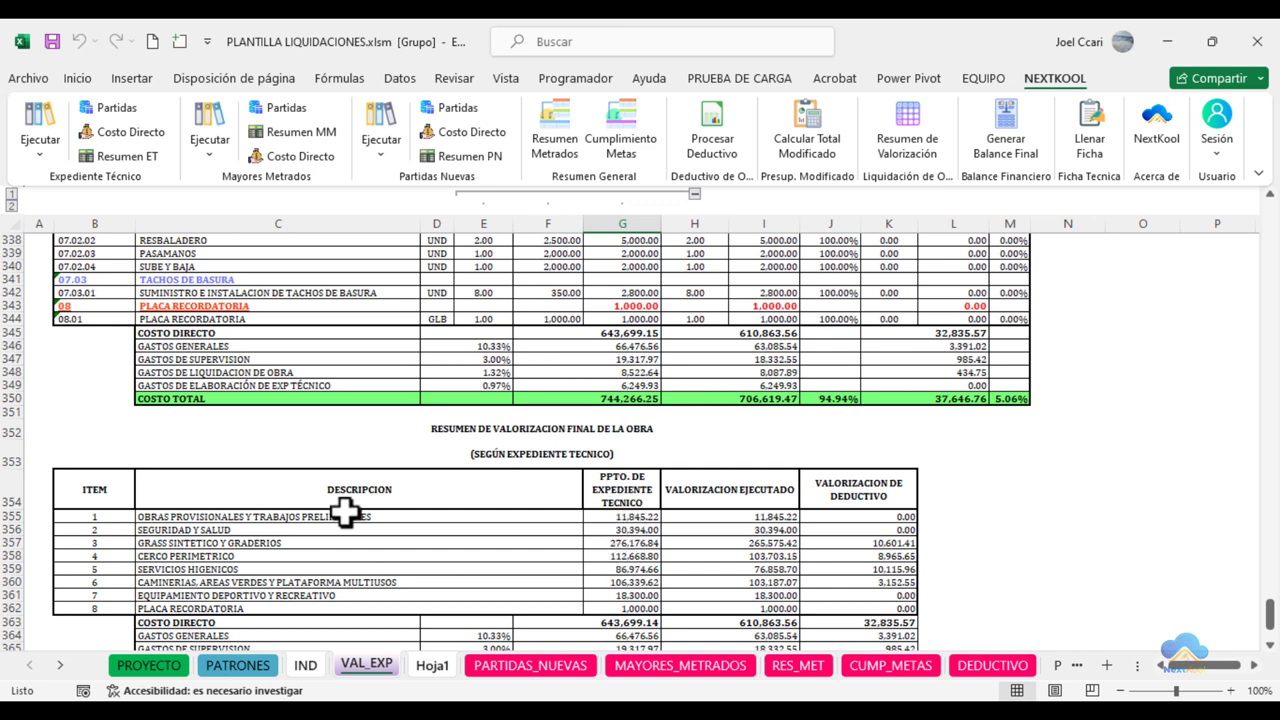
pyautogui.moveTo(45, 464)
pyautogui.mouseDown()
pyautogui.moveTo(542, 642)
pyautogui.moveTo(934, 642)
pyautogui.mouseUp()
pyautogui.press('Escape')
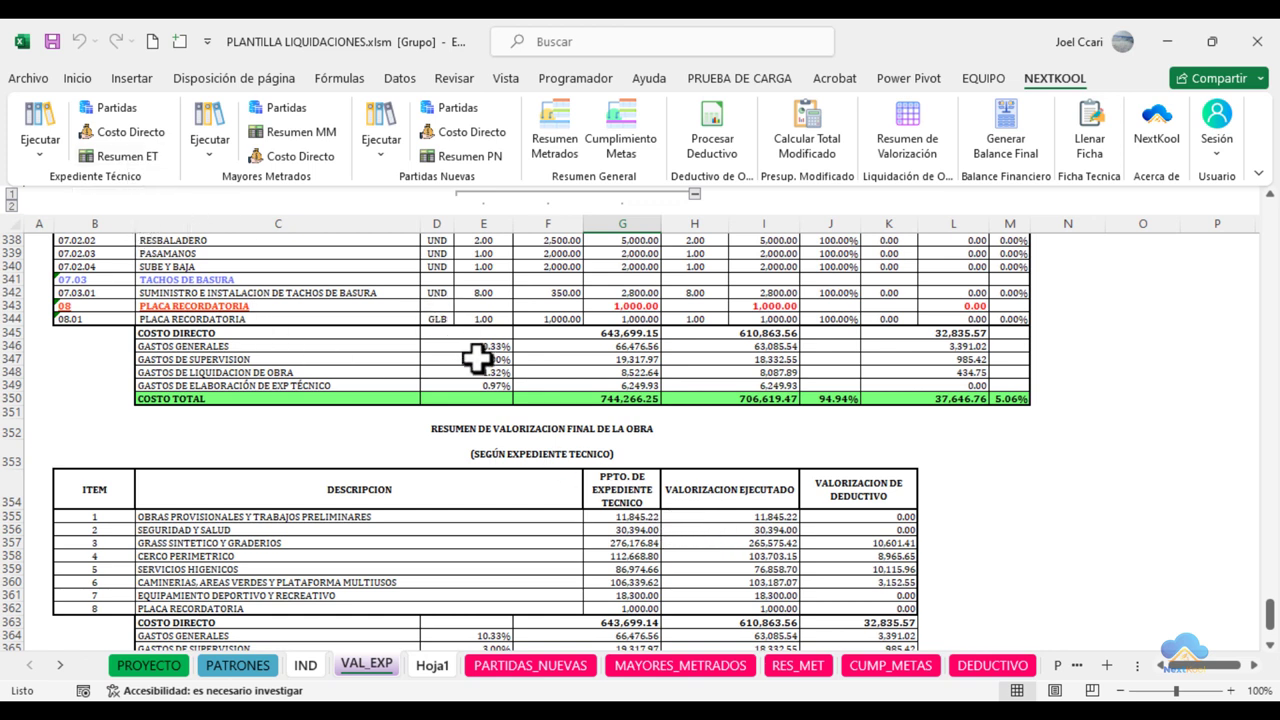
pyautogui.click(591, 324)
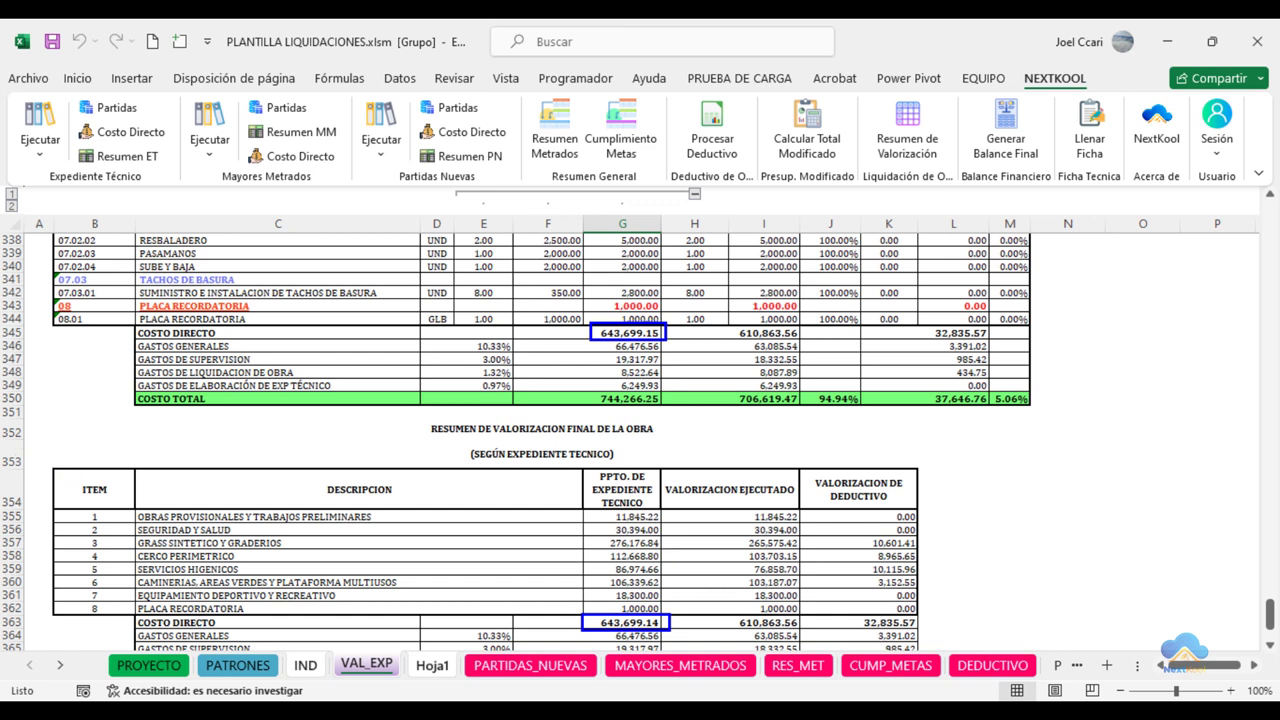
# Step: Update the final valuation summary table with NextKool's Resumen ET calculation and dismiss the notice
pyautogui.click(112, 159)
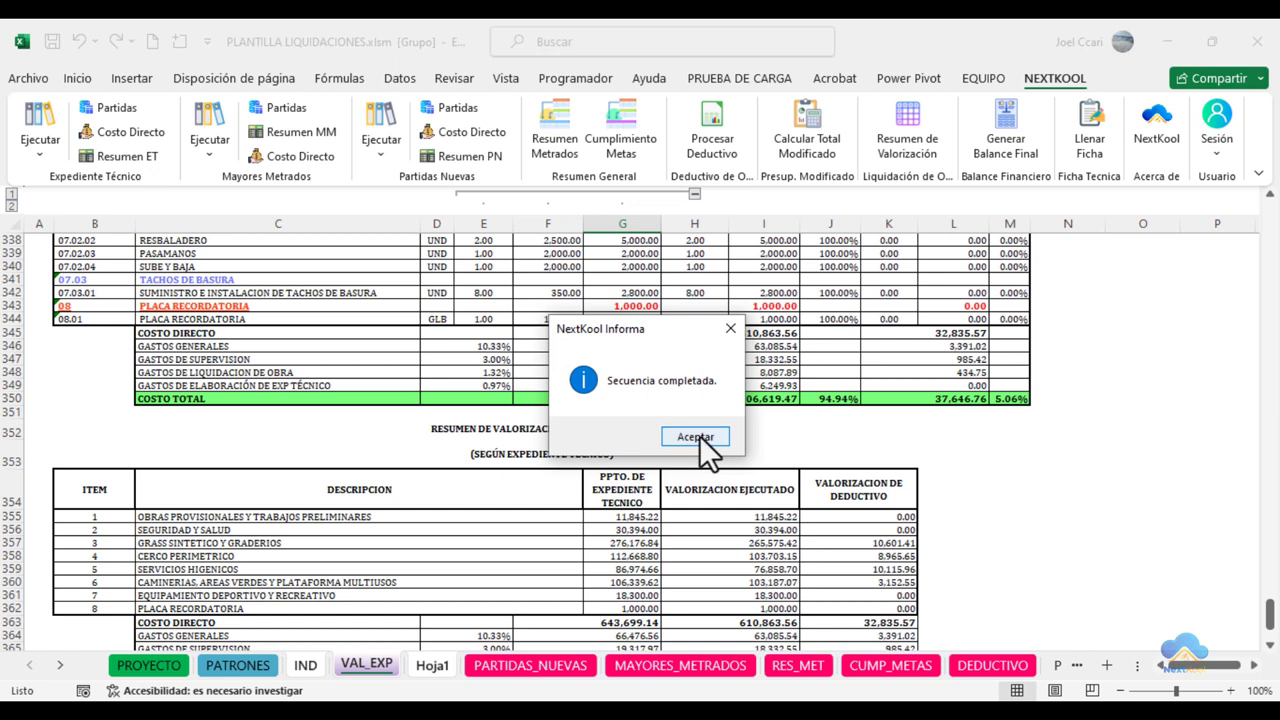
pyautogui.click(699, 439)
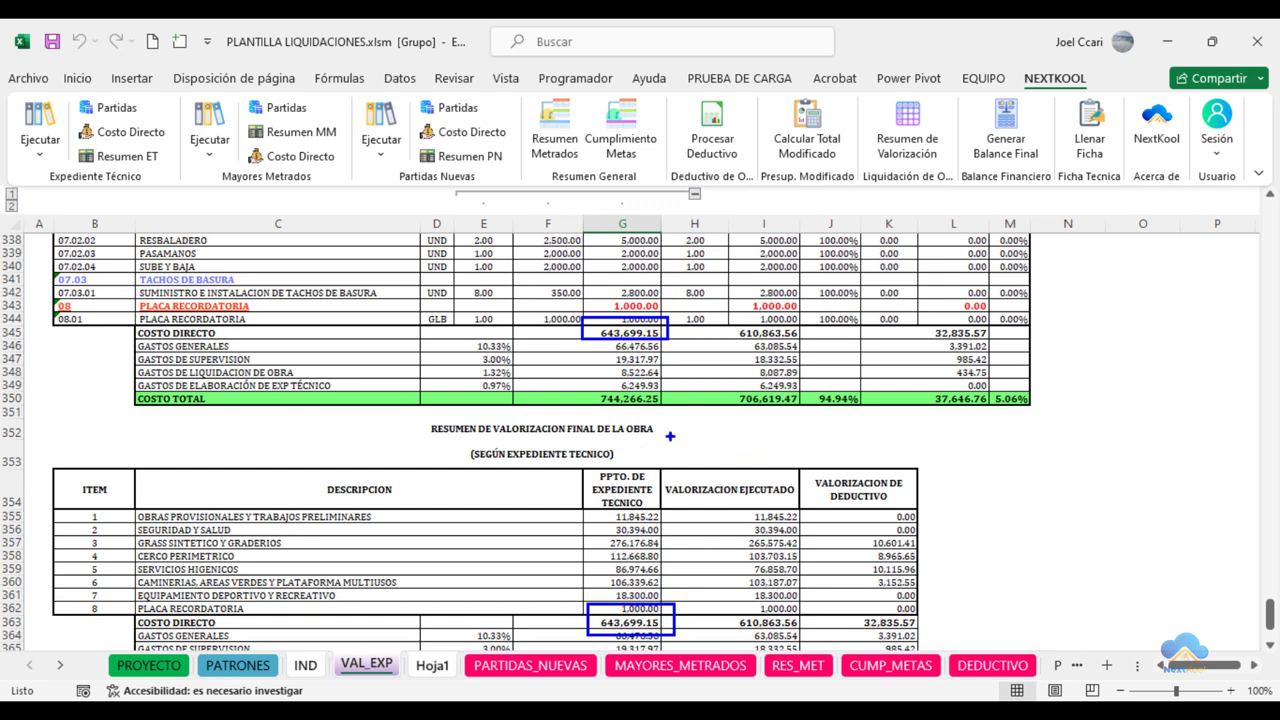
pyautogui.rightClick(668, 436)
pyautogui.click(470, 359)
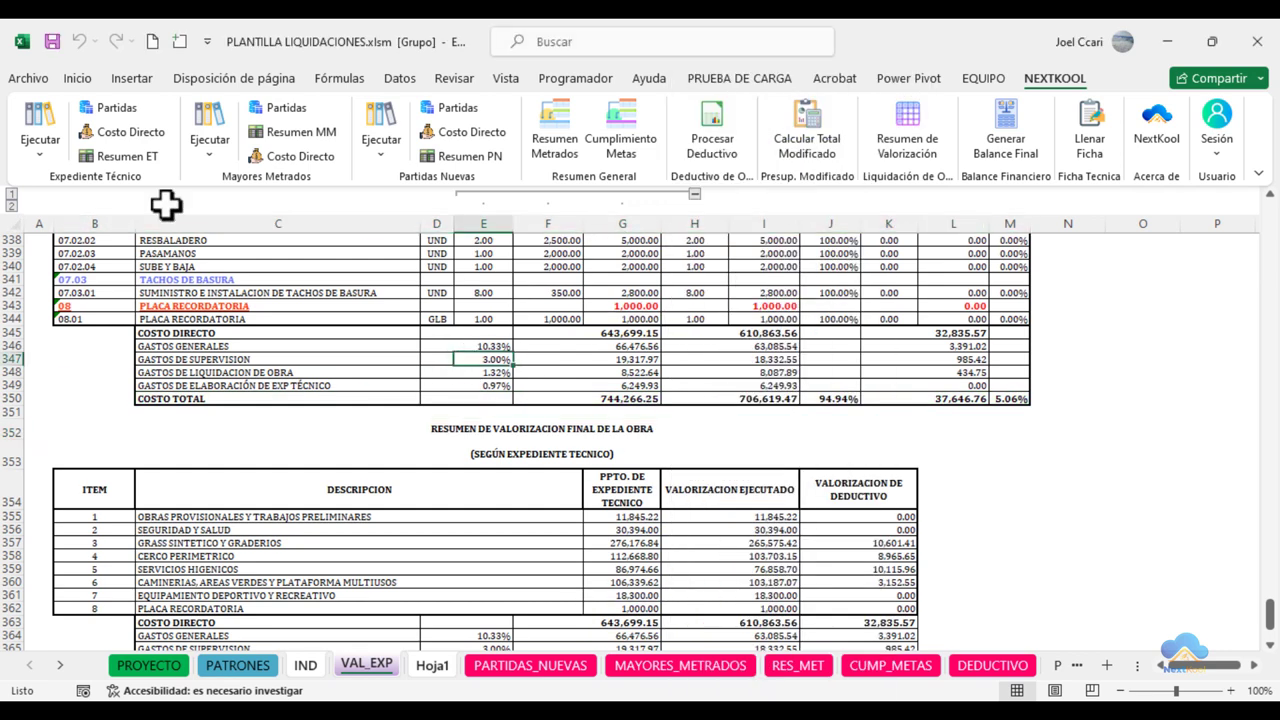
# Step: Run NextKool's complete Expediente Técnico calculation, dismiss the notice and check COSTO DIRECTO in both the valuation and the summary table
pyautogui.click(37, 118)
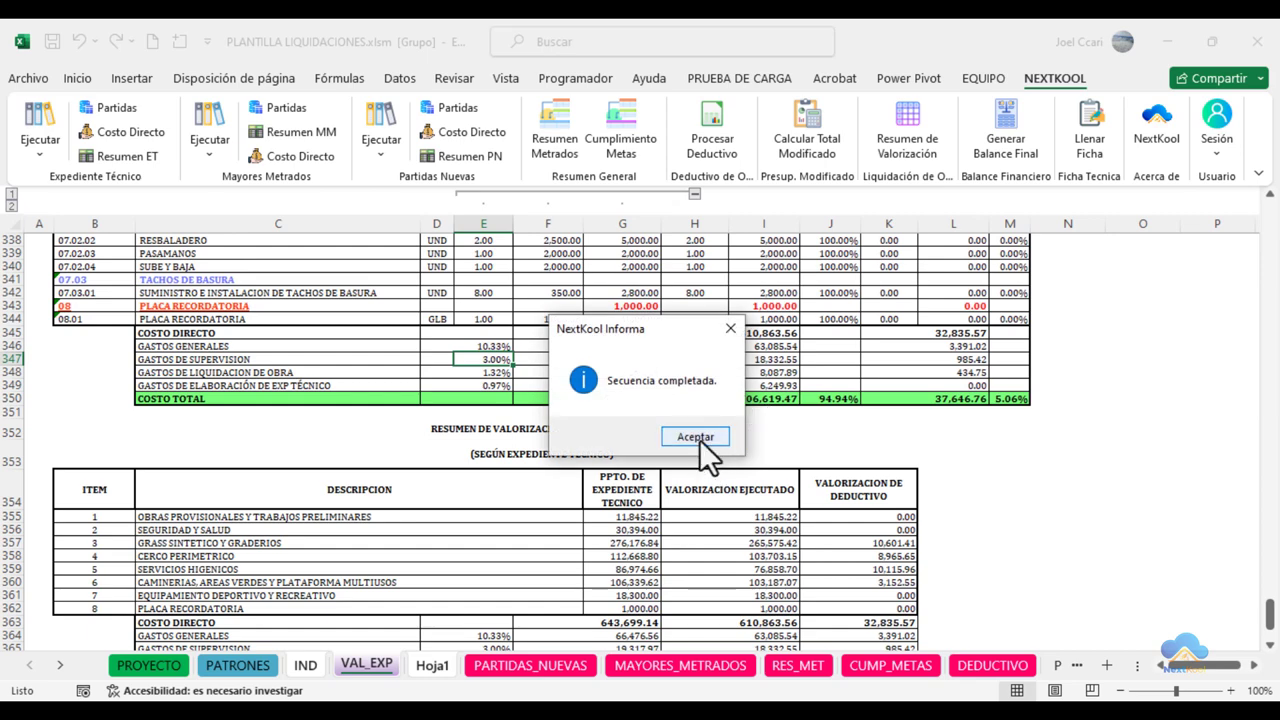
pyautogui.click(699, 439)
pyautogui.click(655, 337)
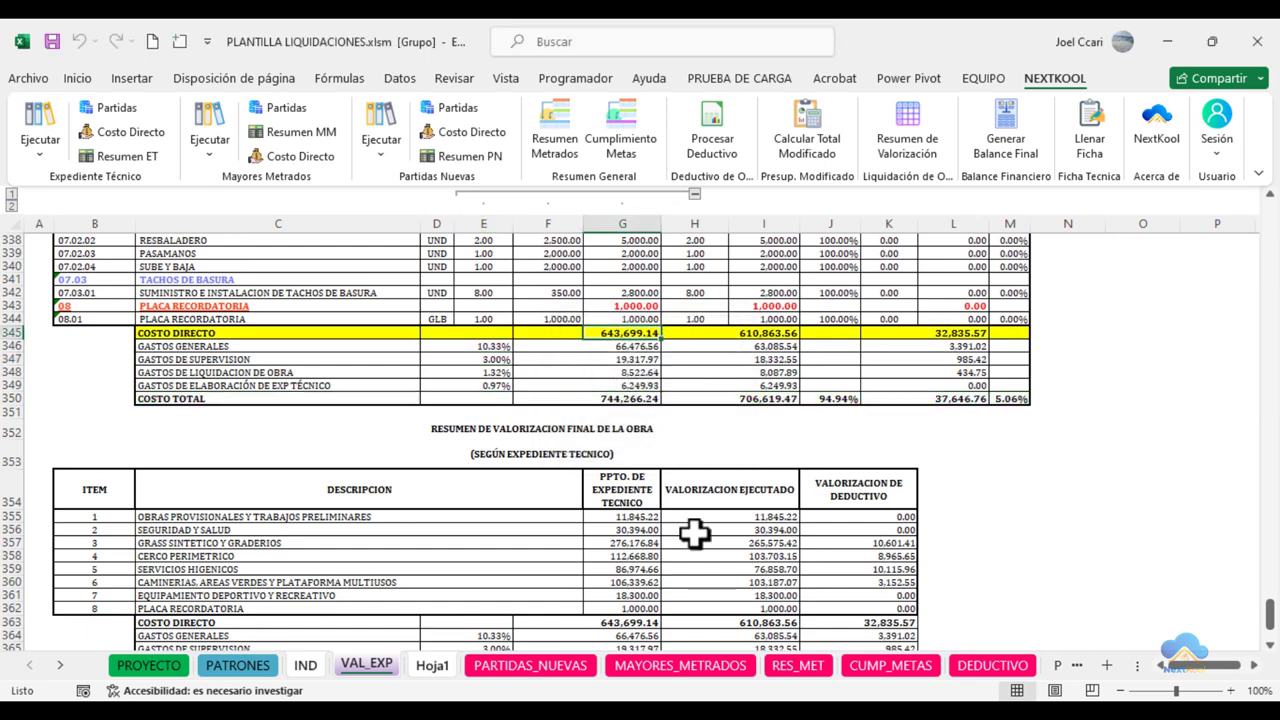
pyautogui.click(648, 622)
pyautogui.scroll(8, 700, 500)
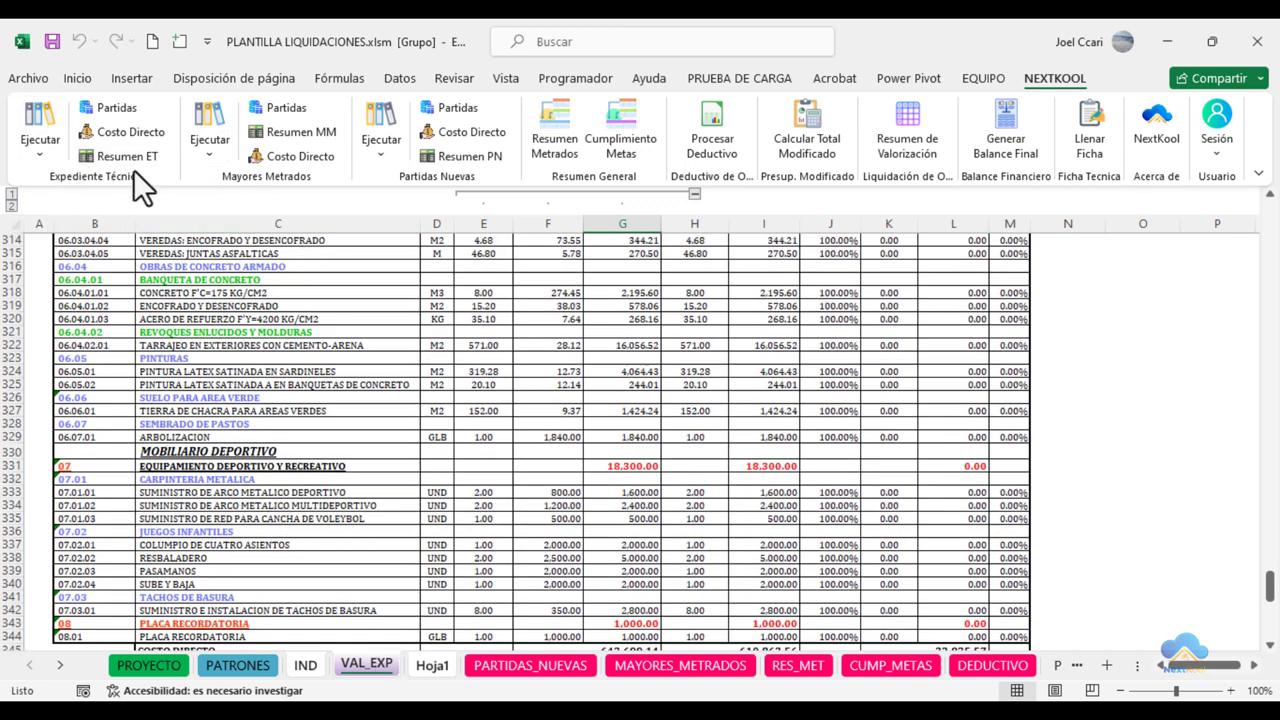
pyautogui.click(40, 155)
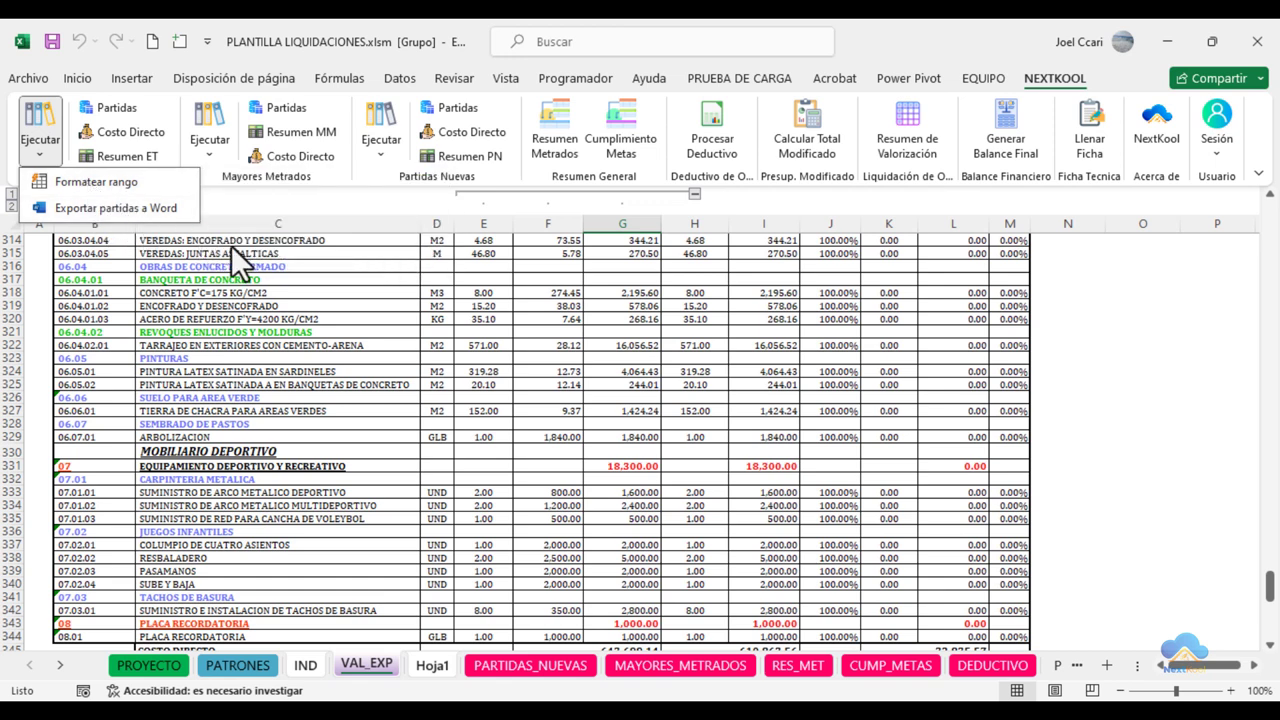
pyautogui.click(591, 409)
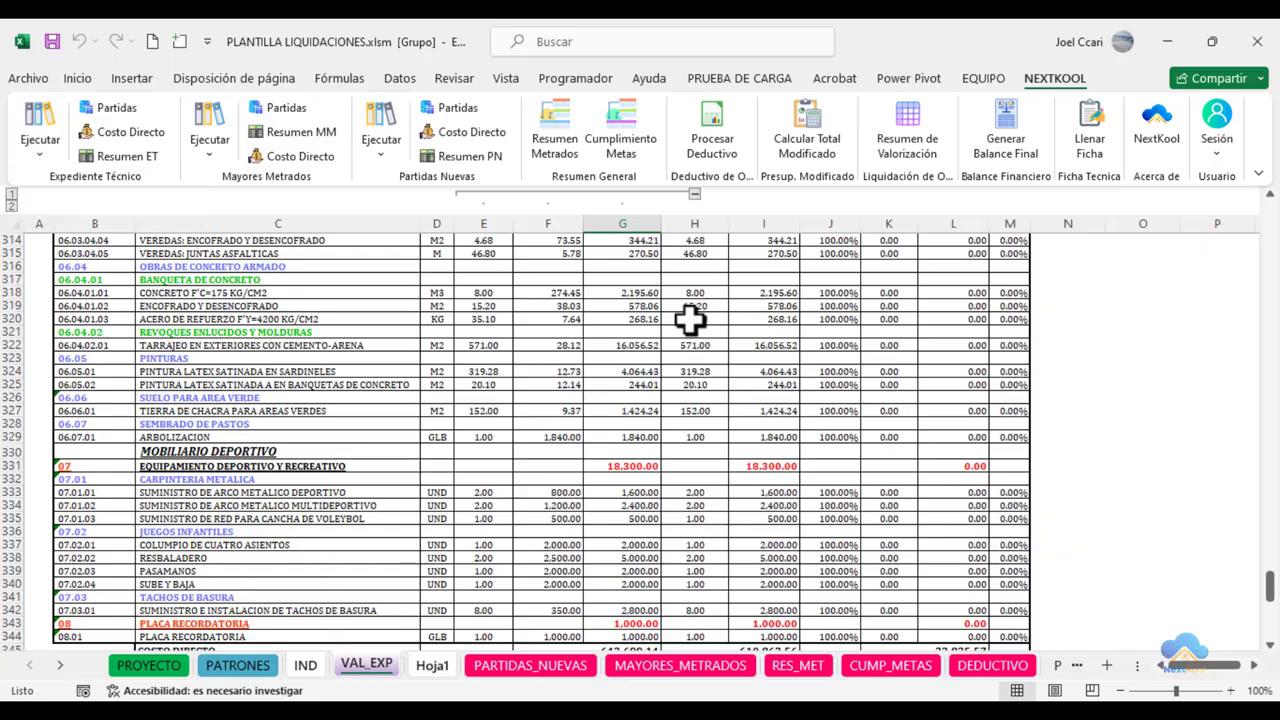